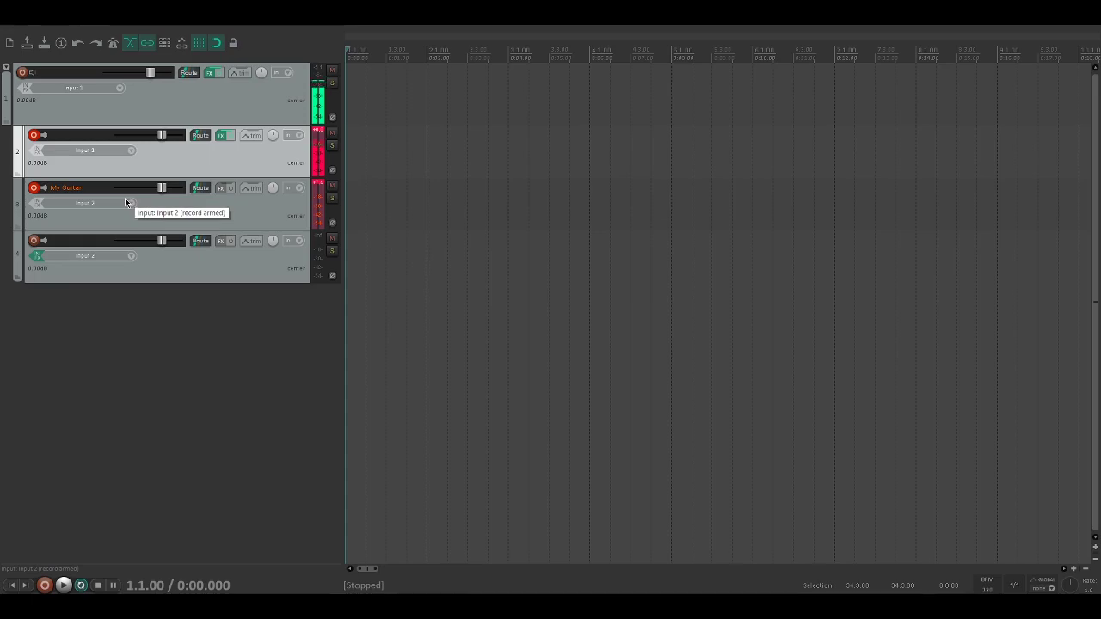
# Toggle track 2's record arm off and back on
pyautogui.click(33, 138)
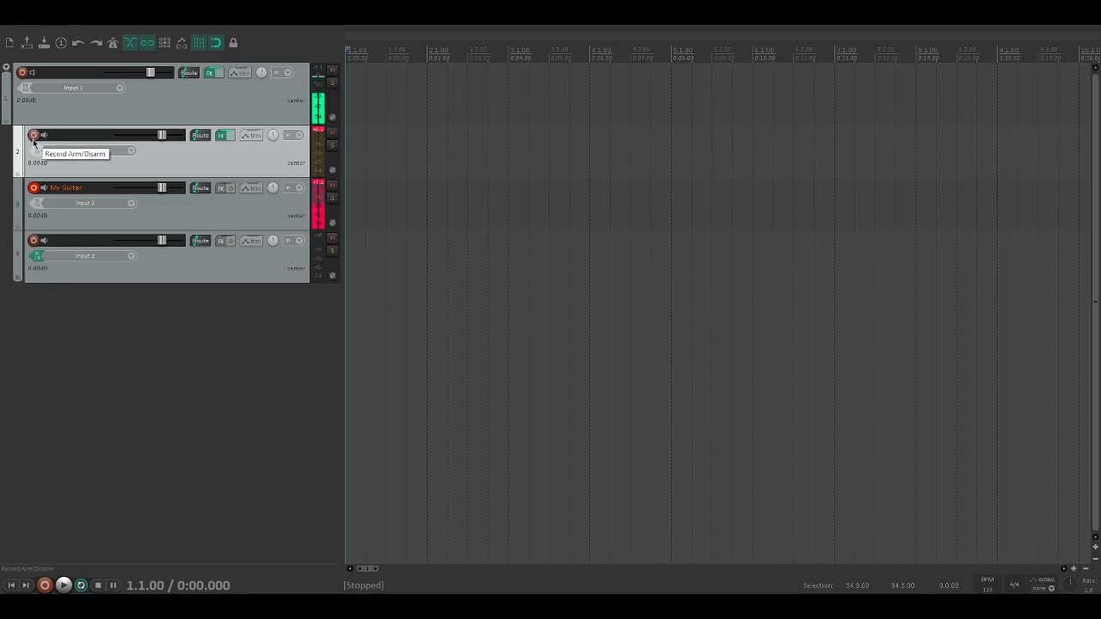
pyautogui.click(33, 137)
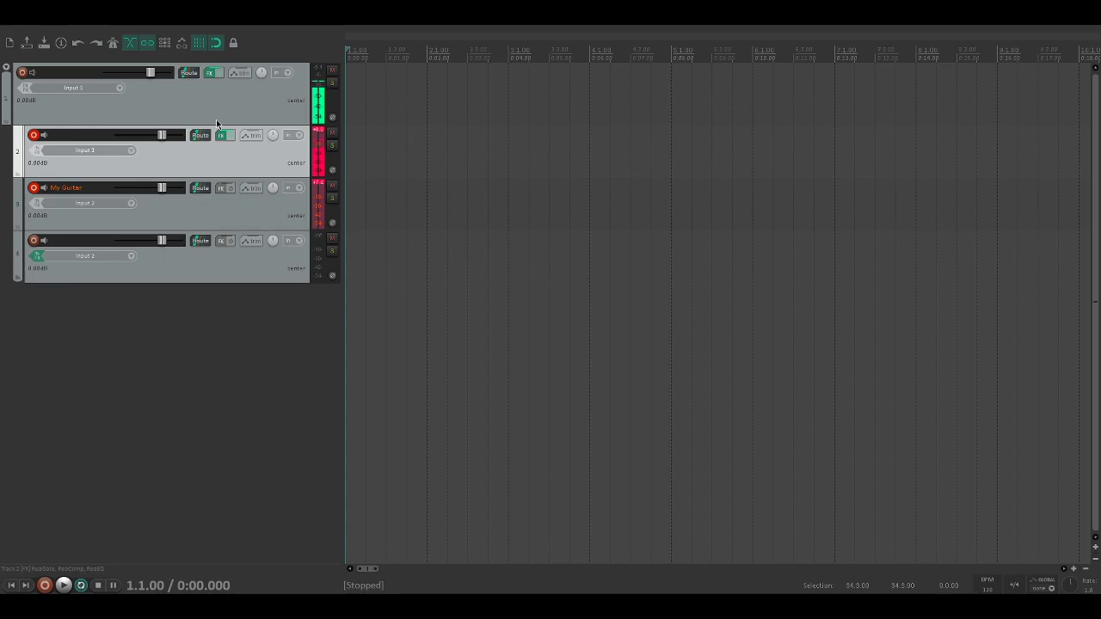
# Add VST: ReaGate from the Favorites list to My Guitar's FX chain
pyautogui.click(221, 188)
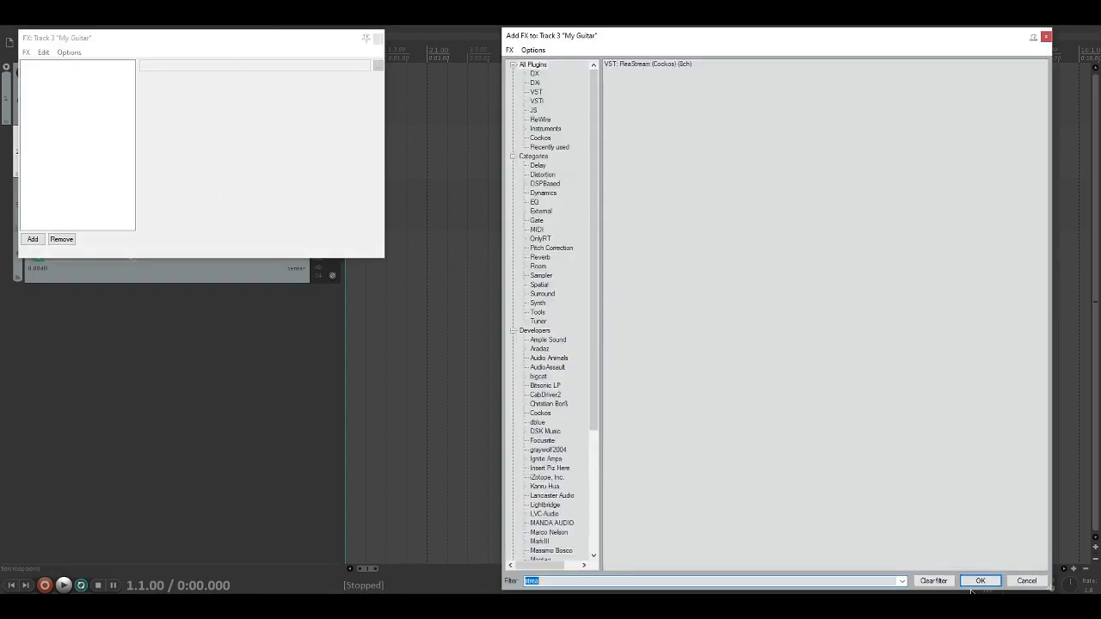
pyautogui.click(933, 581)
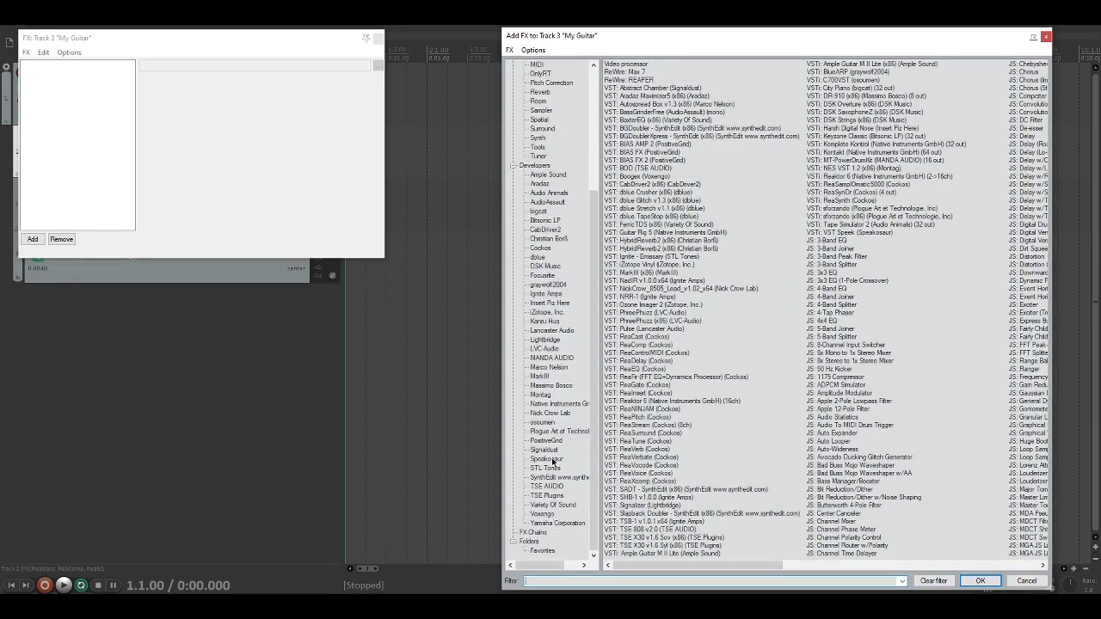
pyautogui.click(543, 551)
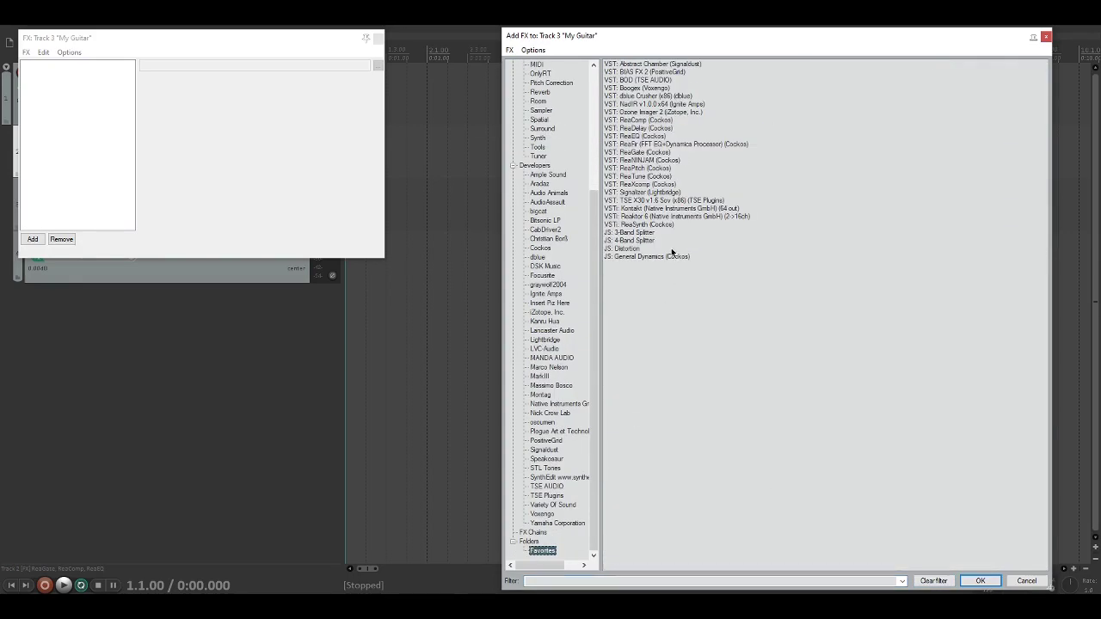
pyautogui.doubleClick(647, 153)
# Set ReaGate's threshold to -61.9 dB
pyautogui.moveTo(246, 43); pyautogui.dragTo(628, 98)
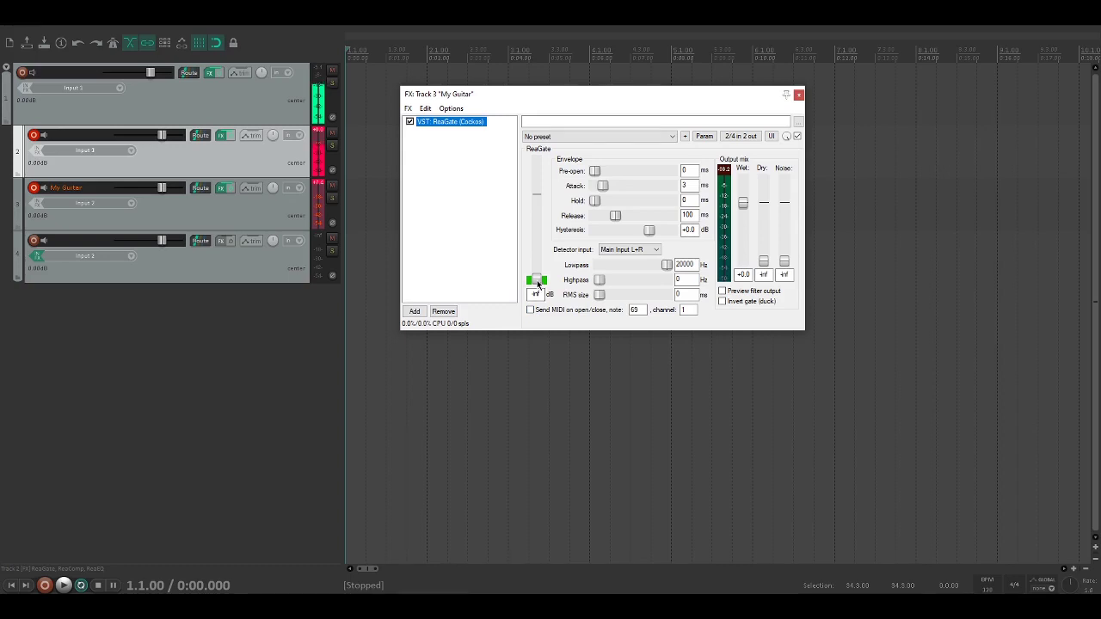
pyautogui.moveTo(538, 284); pyautogui.dragTo(537, 272)
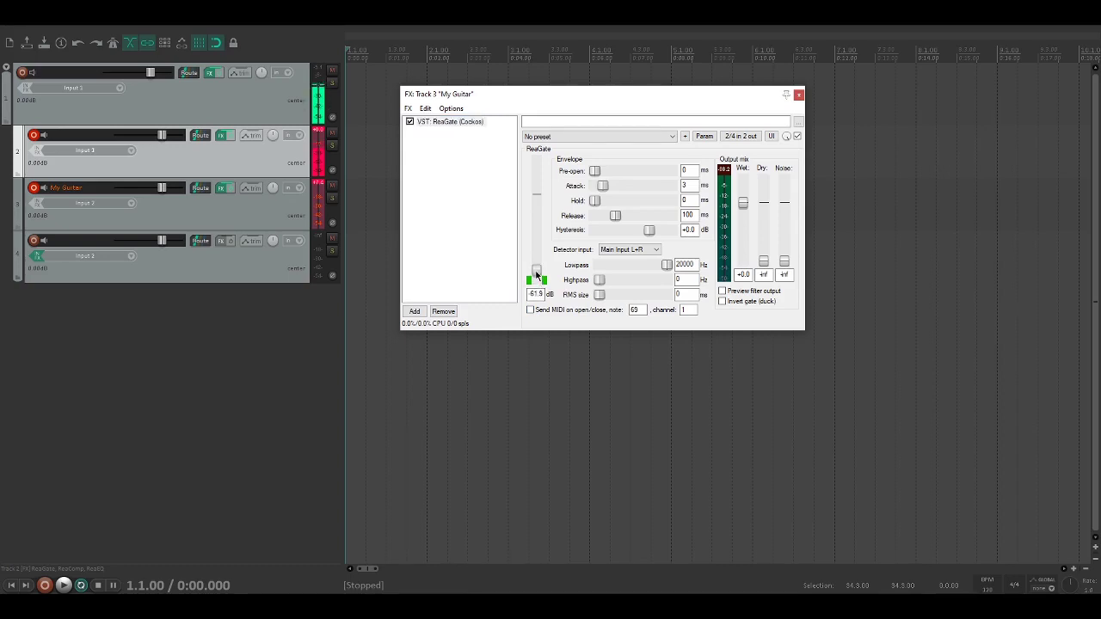
pyautogui.click(33, 137)
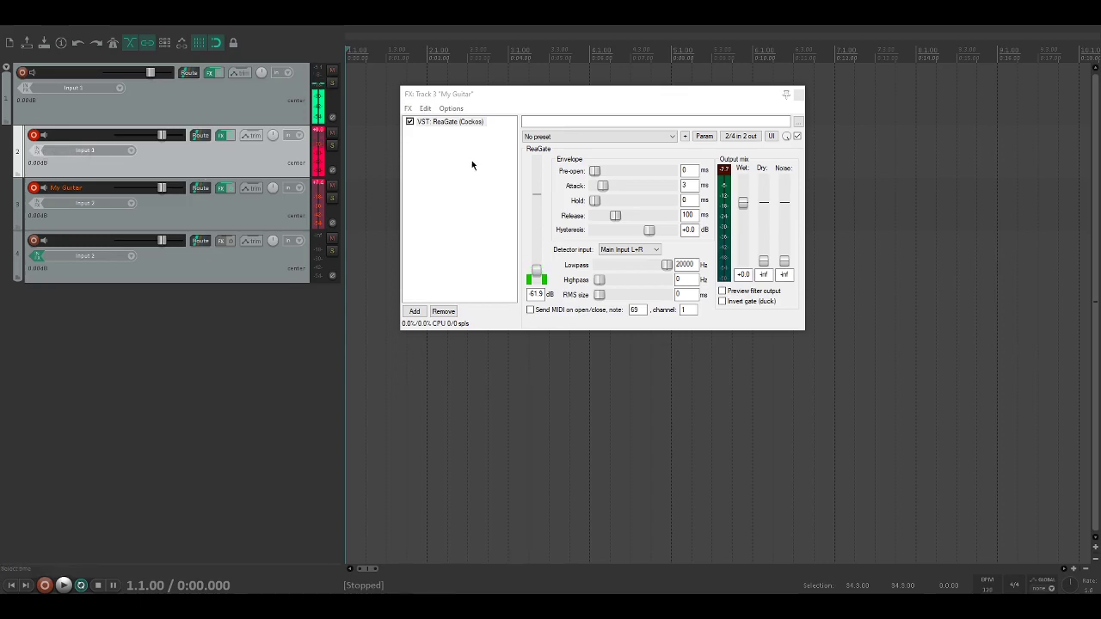
# Add JS: General Dynamics after ReaGate as the compressor
pyautogui.doubleClick(436, 172)
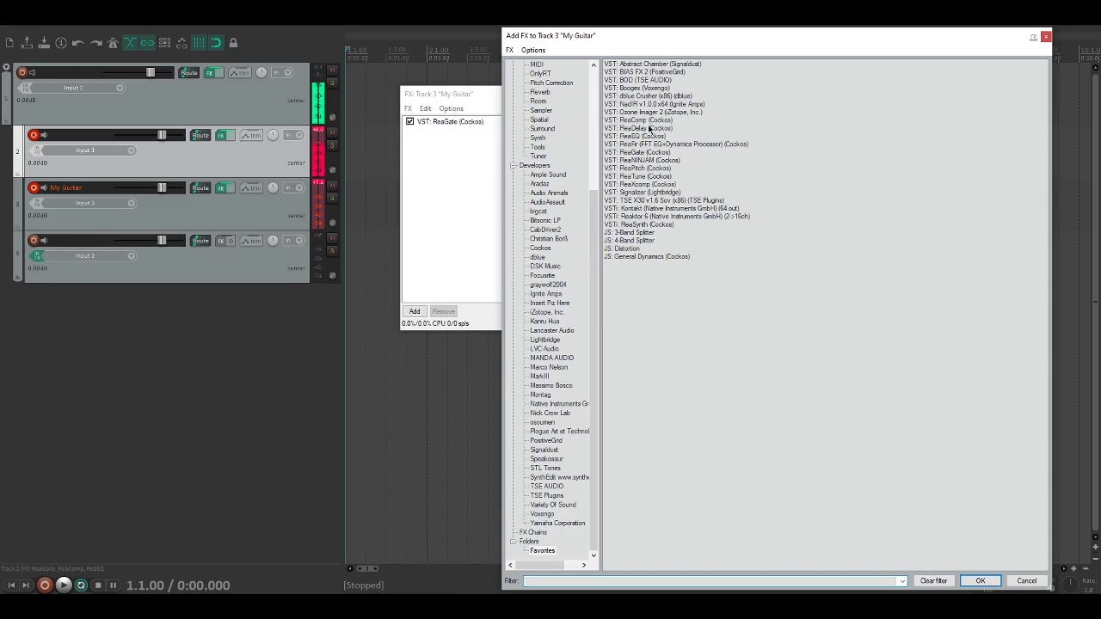
pyautogui.doubleClick(656, 258)
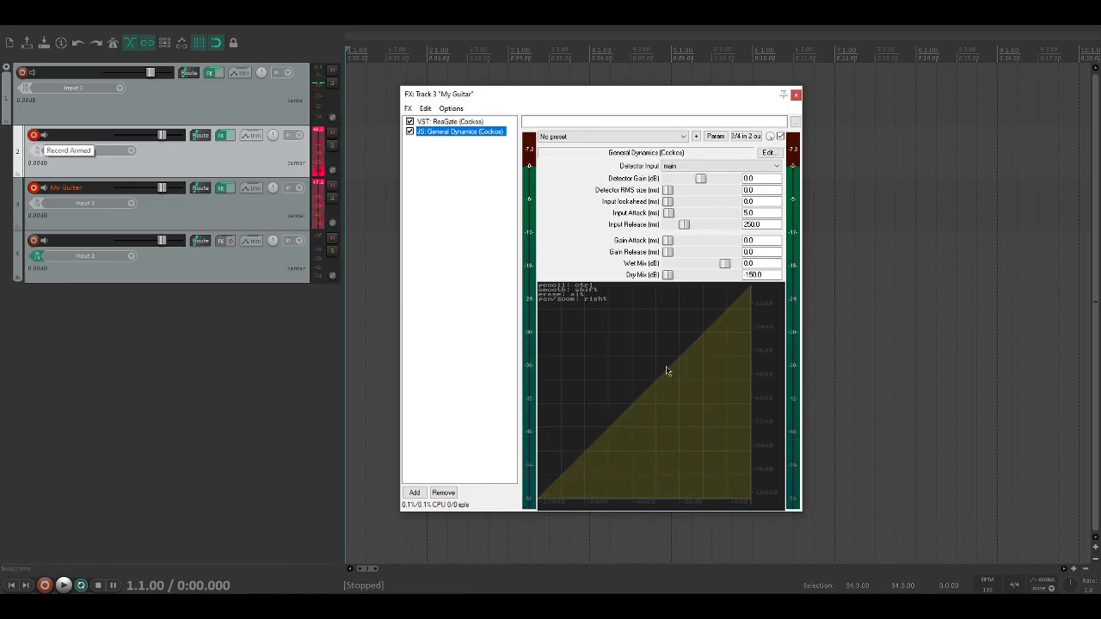
pyautogui.click(34, 136)
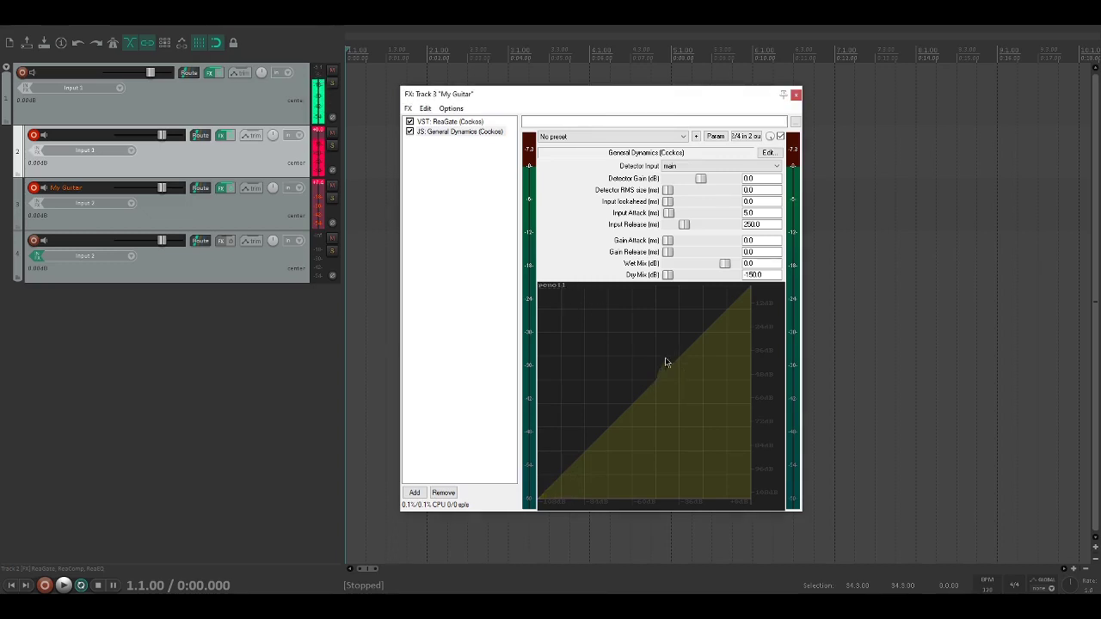
# Bend and smooth General Dynamics' transfer curve into a compression knee
pyautogui.moveTo(666, 362)
pyautogui.mouseDown()
pyautogui.moveTo(697, 315)
pyautogui.moveTo(741, 300)
pyautogui.mouseUp()
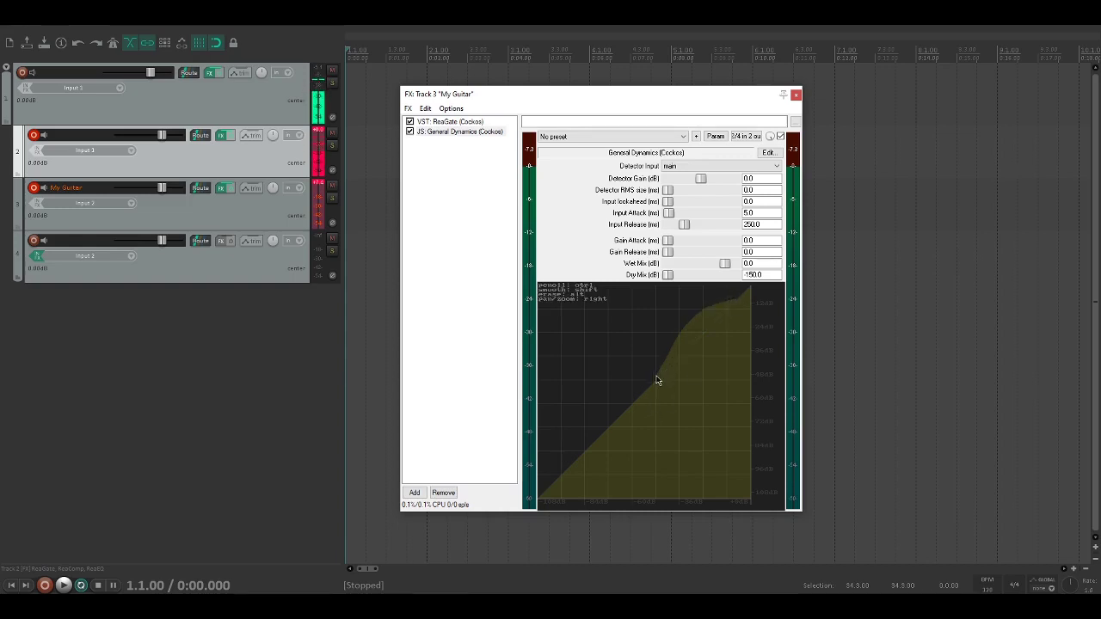
pyautogui.moveTo(658, 381)
pyautogui.mouseDown()
pyautogui.moveTo(744, 292)
pyautogui.moveTo(645, 377)
pyautogui.moveTo(731, 297)
pyautogui.mouseUp()
pyautogui.click(34, 135)
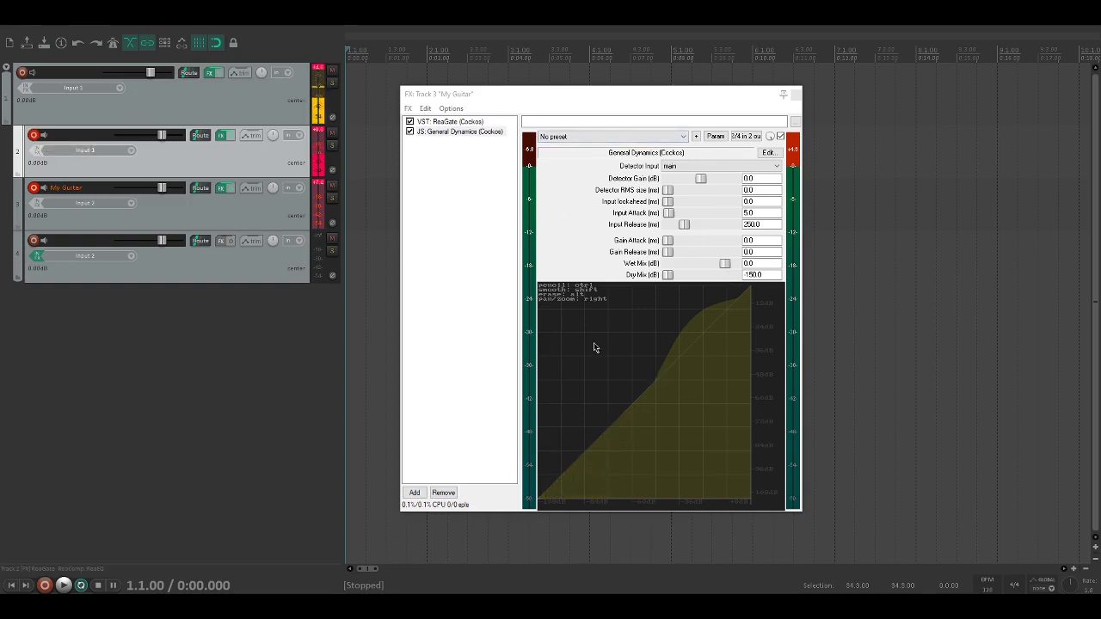
# Add VST: ReaEQ and JS: Distortion to the chain after the dynamics
pyautogui.doubleClick(447, 190)
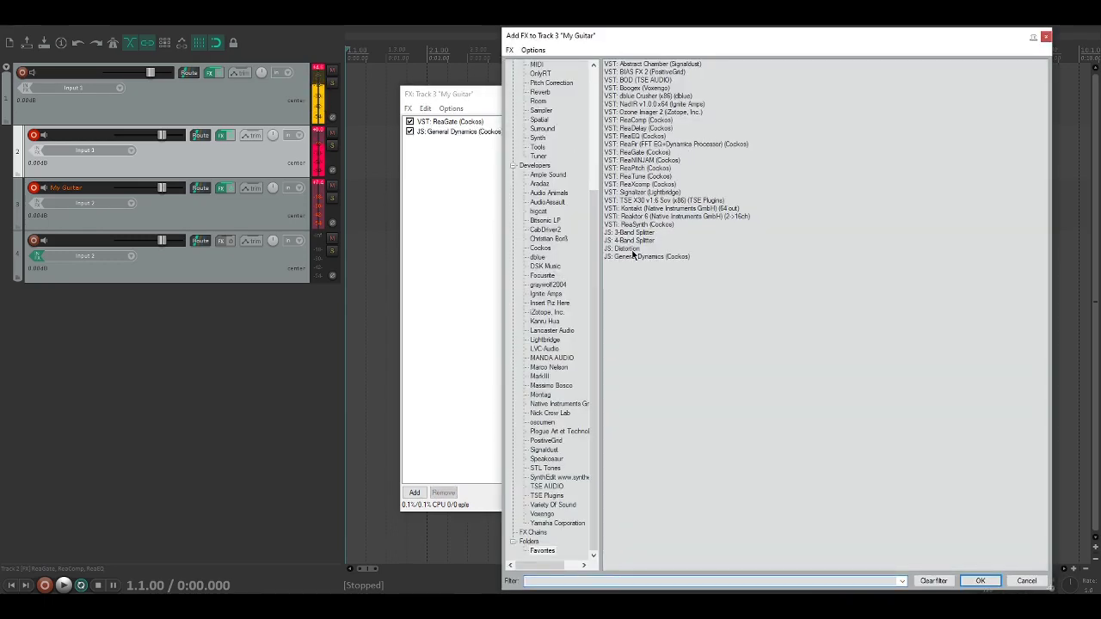
pyautogui.doubleClick(633, 138)
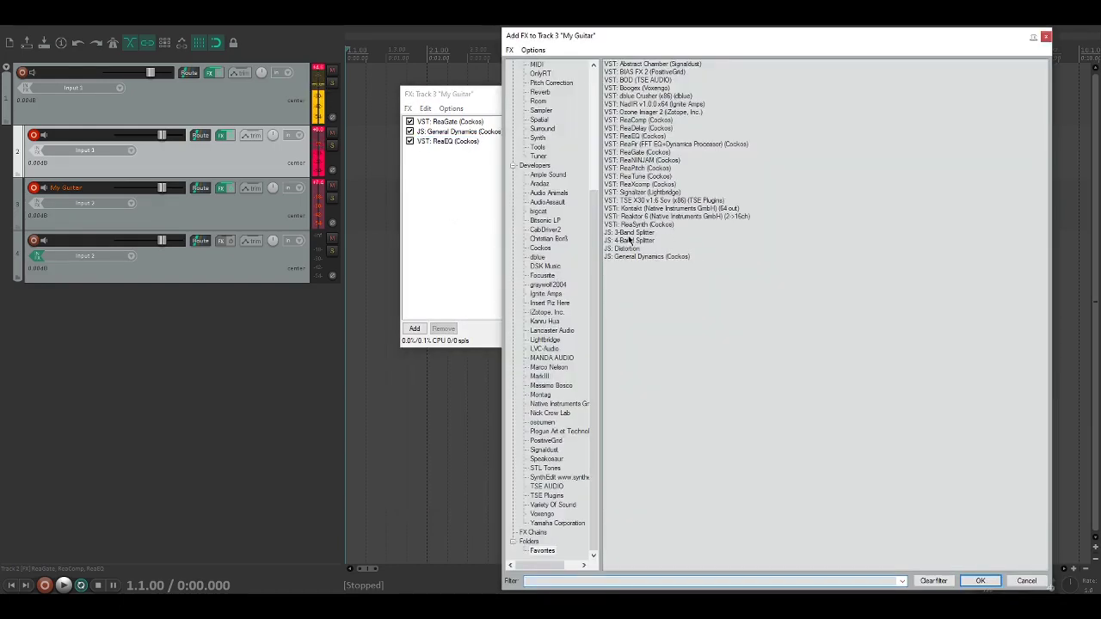
pyautogui.doubleClick(633, 249)
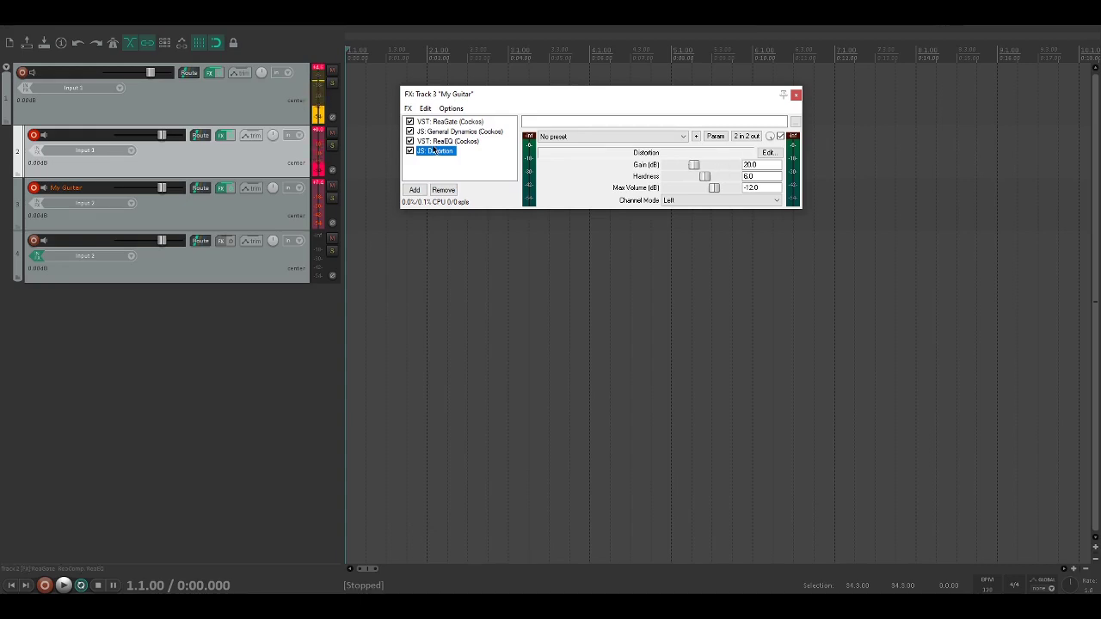
pyautogui.click(33, 141)
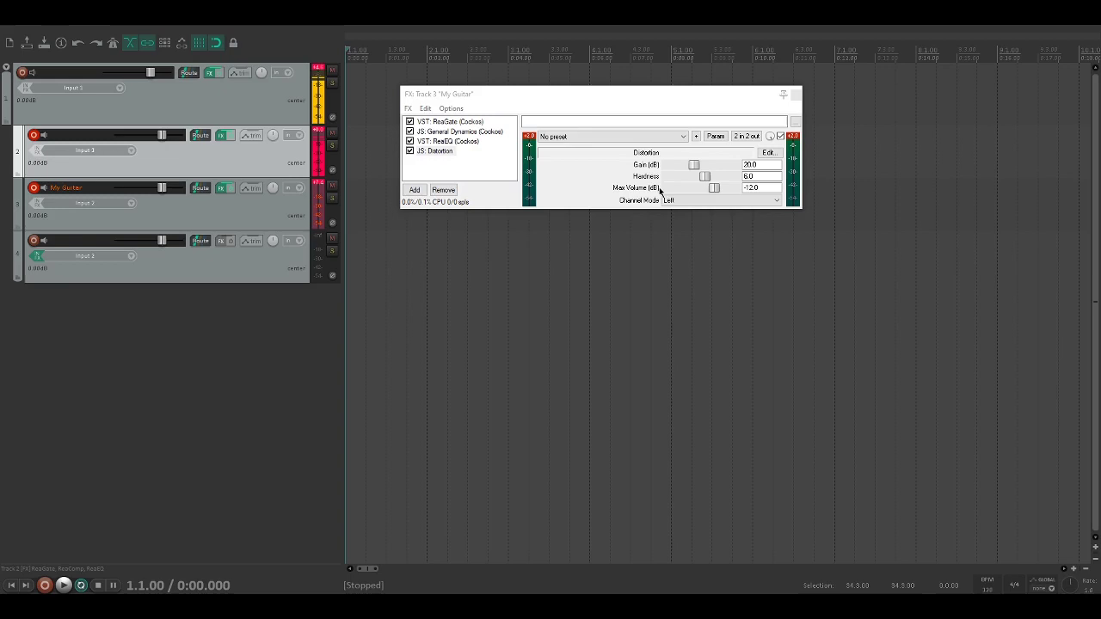
pyautogui.click(694, 202)
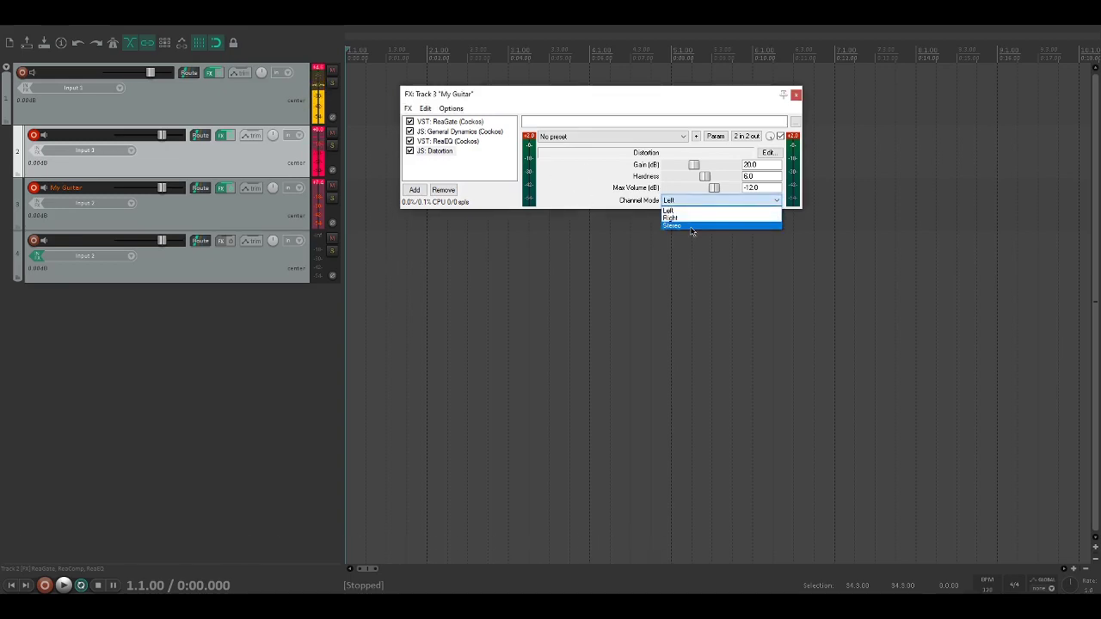
pyautogui.click(691, 225)
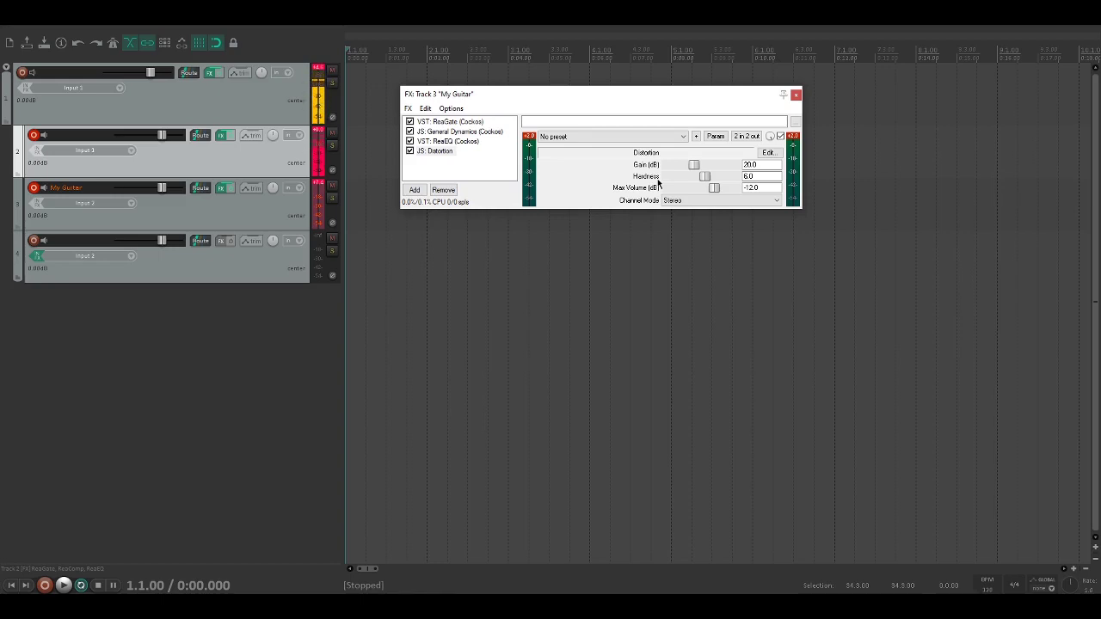
# In ReaEQ, cut below about 550 Hz with band 1 and the highs with band 4
pyautogui.click(439, 142)
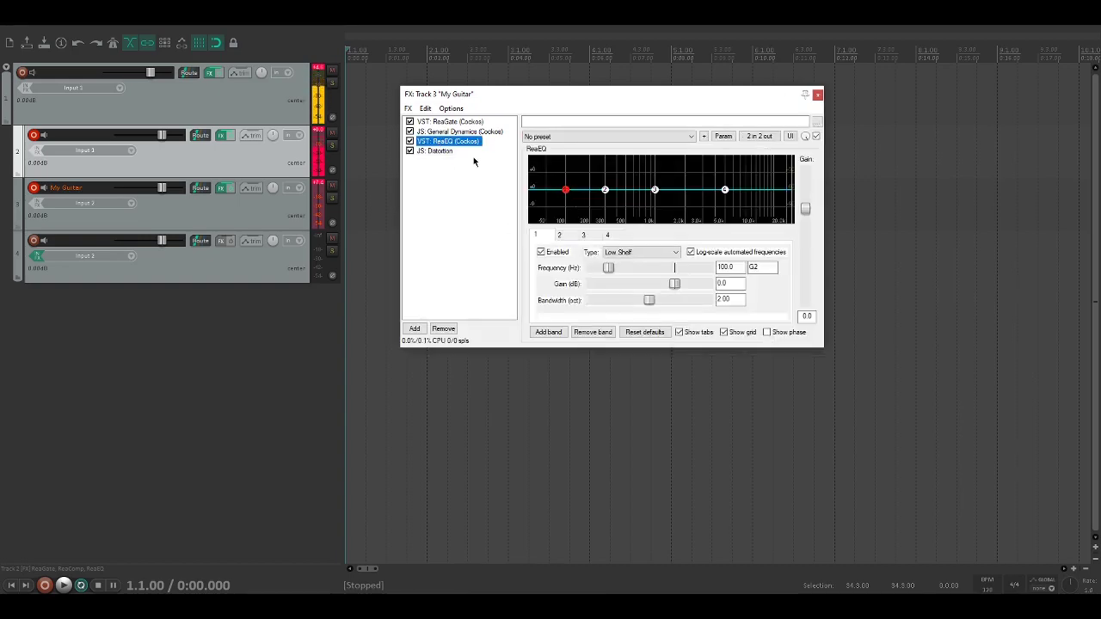
pyautogui.moveTo(566, 194)
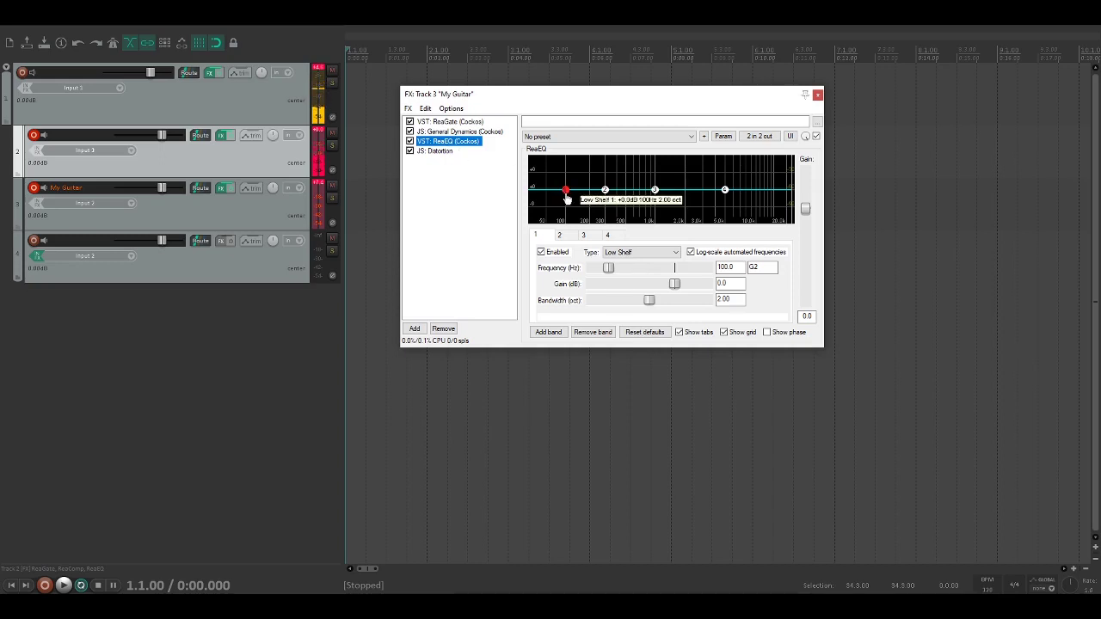
pyautogui.moveTo(566, 194); pyautogui.dragTo(632, 284)
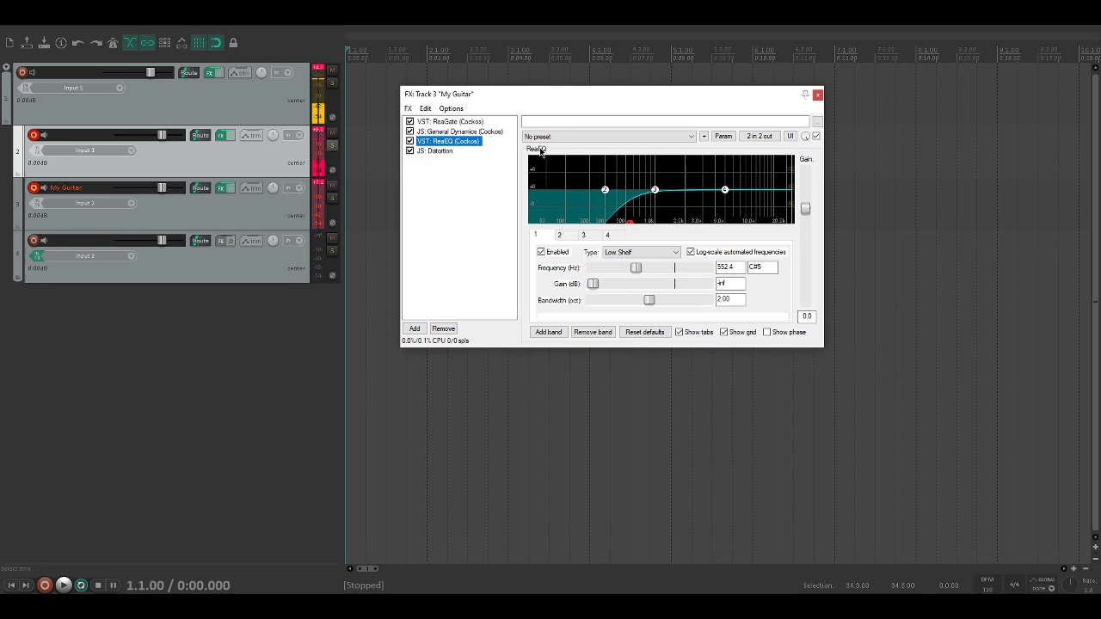
pyautogui.moveTo(724, 189); pyautogui.dragTo(722, 241)
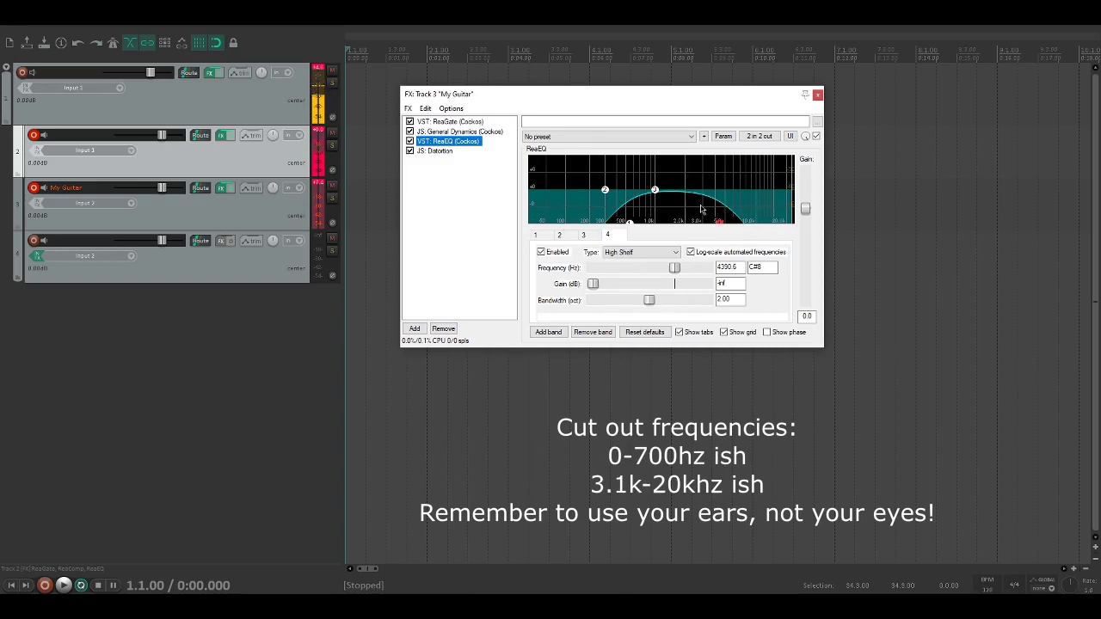
pyautogui.click(37, 144)
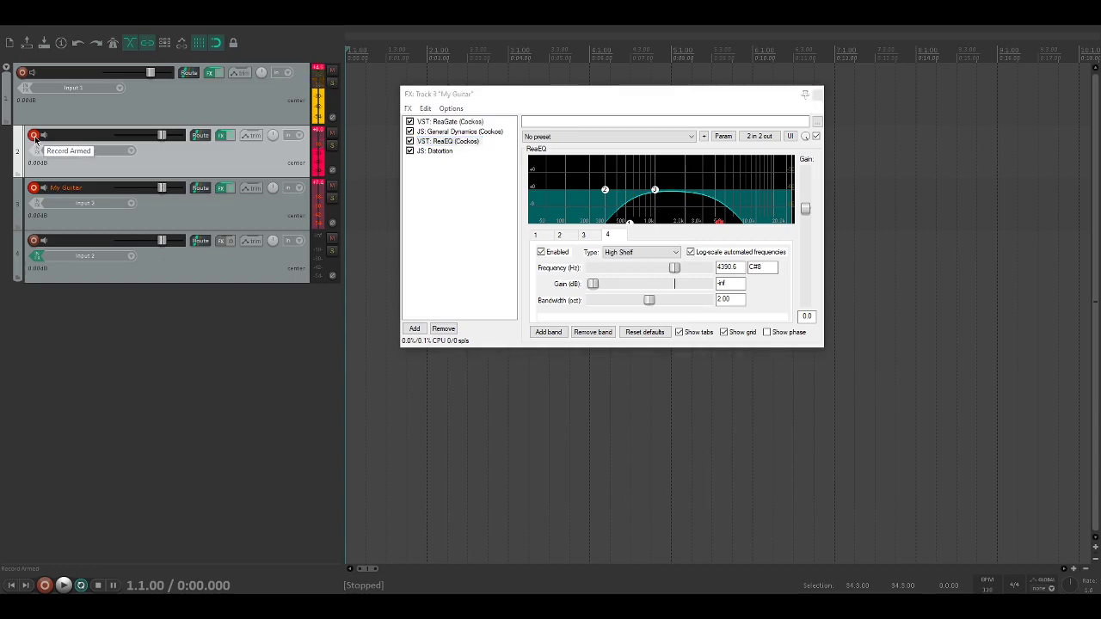
# Raise band 3 to about +5 dB near 851 Hz and add a boost band near 3.3 kHz
pyautogui.click(654, 188)
pyautogui.moveTo(653, 188); pyautogui.dragTo(708, 176)
pyautogui.doubleClick(693, 179)
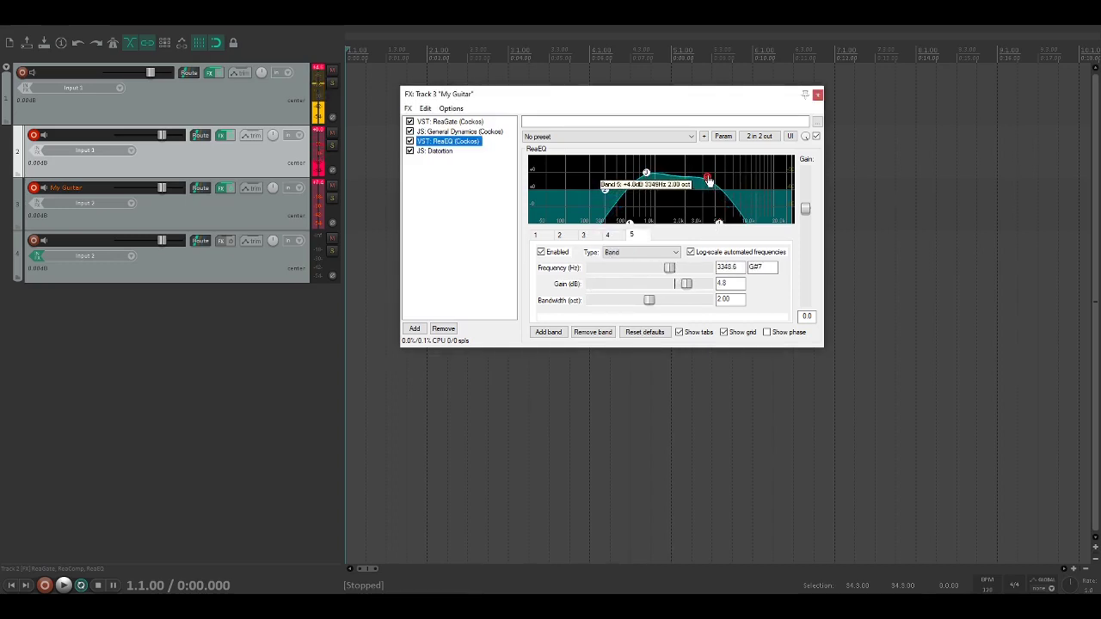
# Push Distortion to 37 dB gain and 10 hardness, then record-arm track 2
pyautogui.click(444, 151)
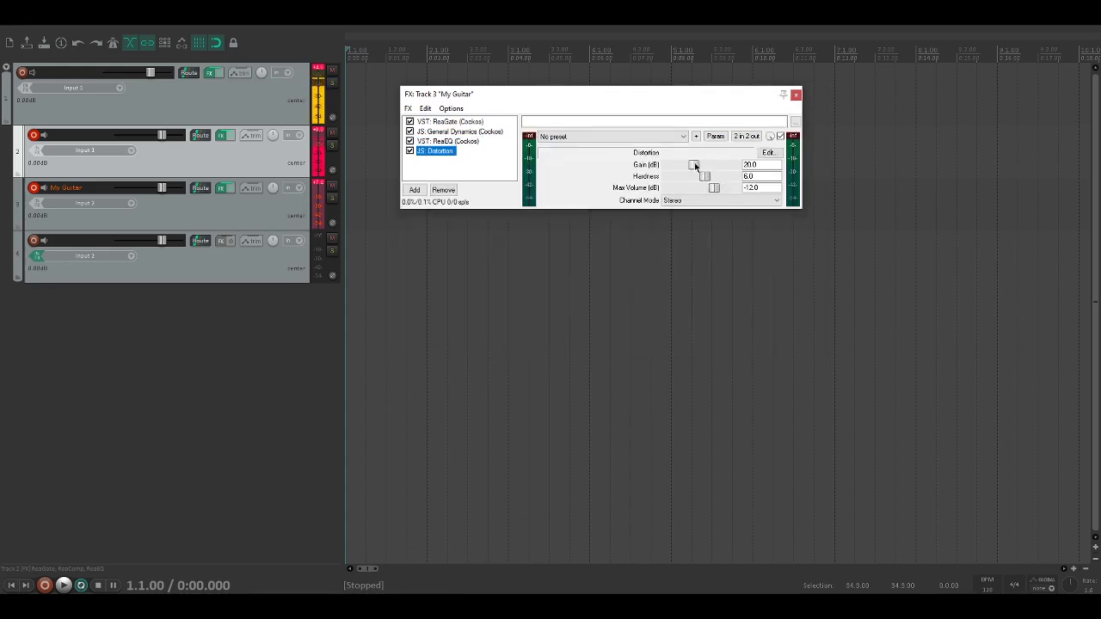
pyautogui.moveTo(695, 165); pyautogui.dragTo(754, 187)
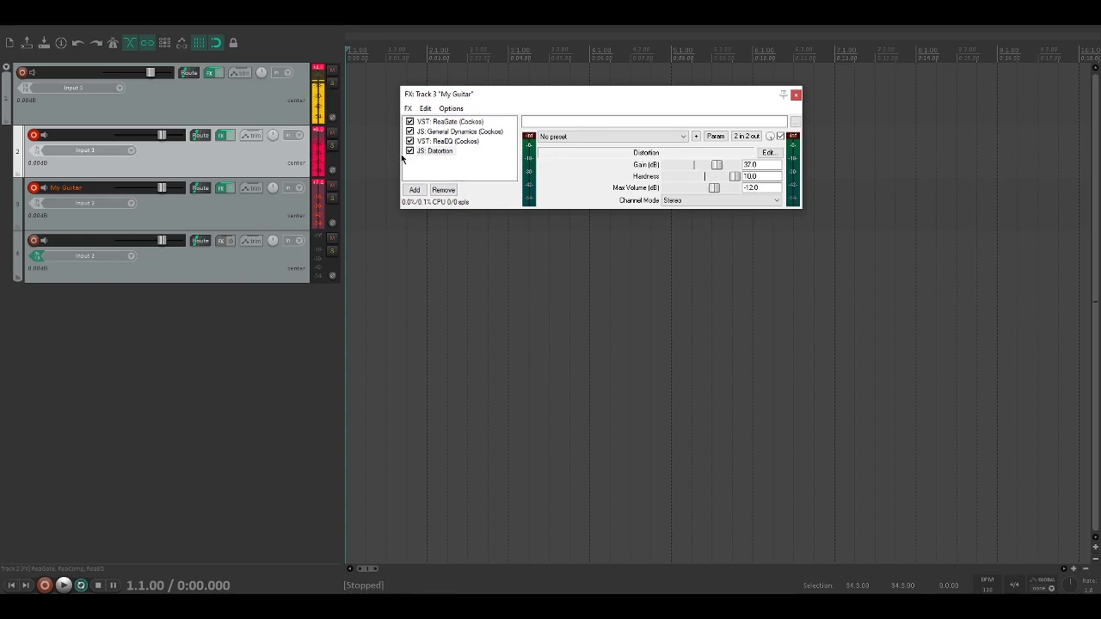
pyautogui.click(48, 111)
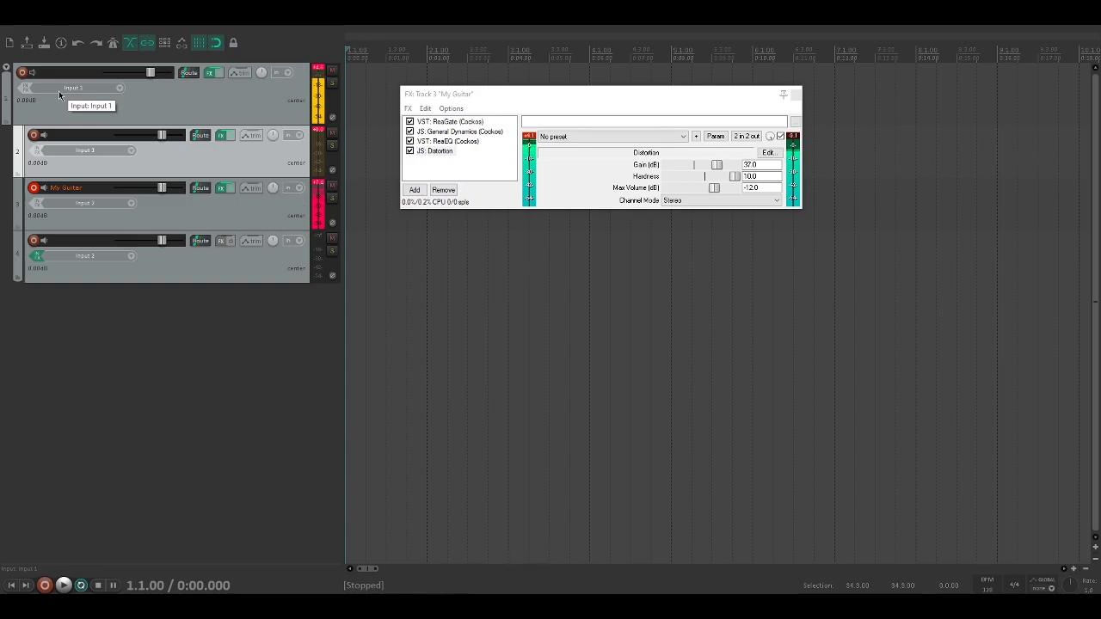
pyautogui.click(34, 134)
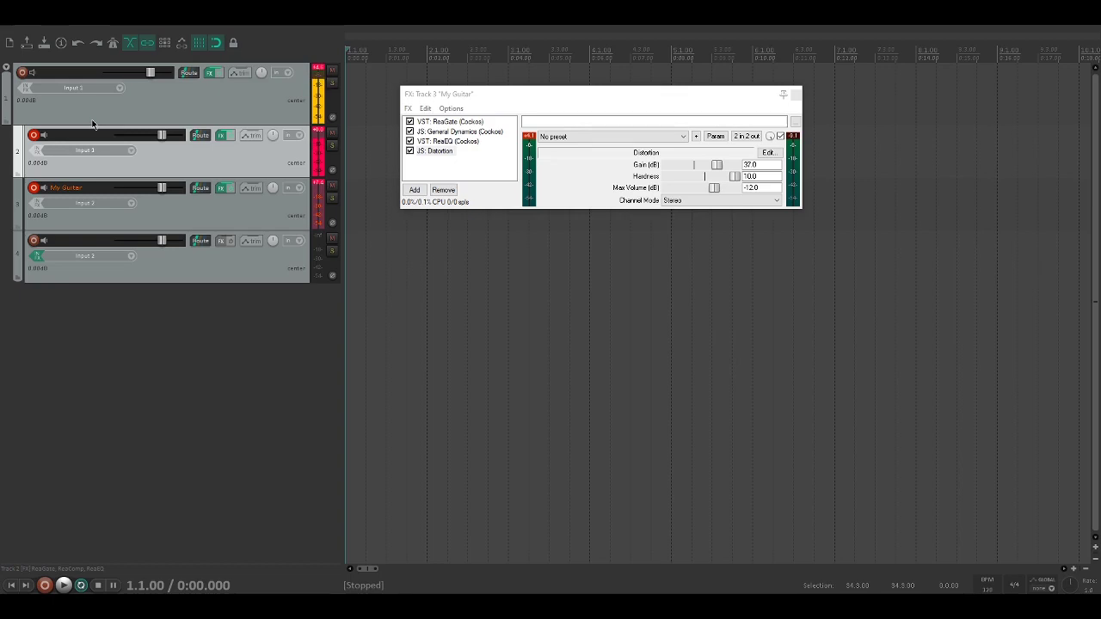
pyautogui.click(436, 165)
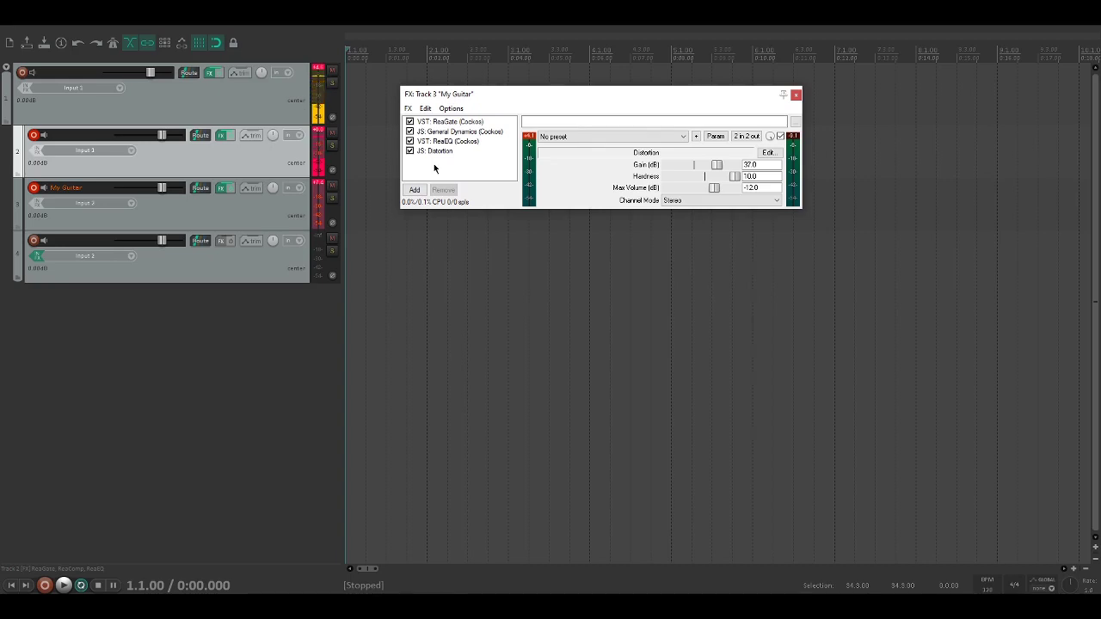
# Add ReaFir after Distortion and browse its cab preset list
pyautogui.doubleClick(434, 163)
pyautogui.doubleClick(659, 145)
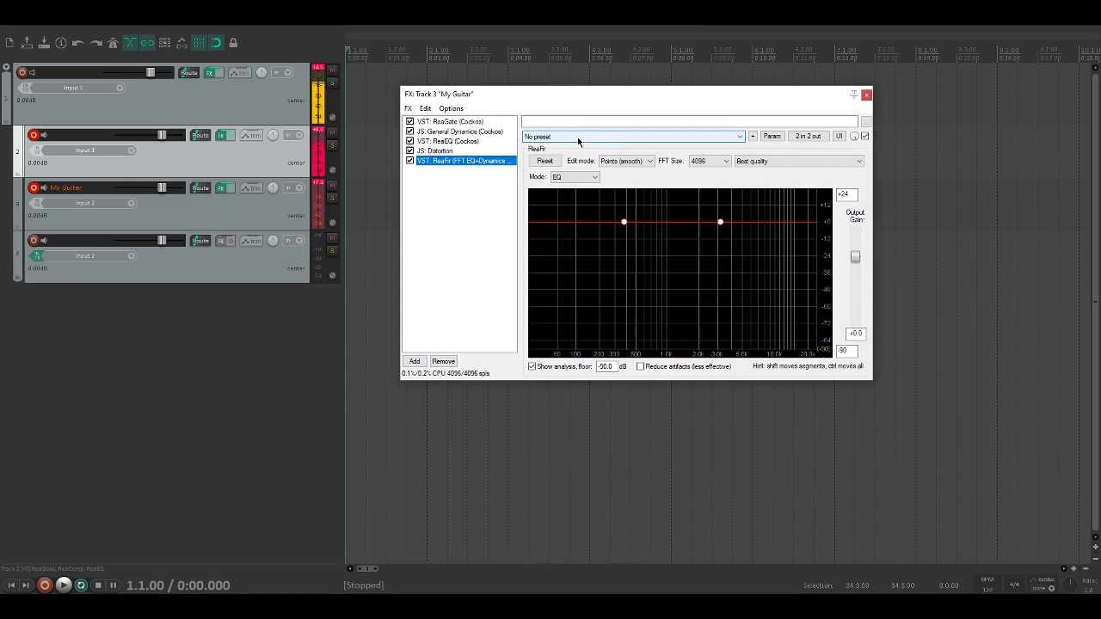
pyautogui.click(578, 139)
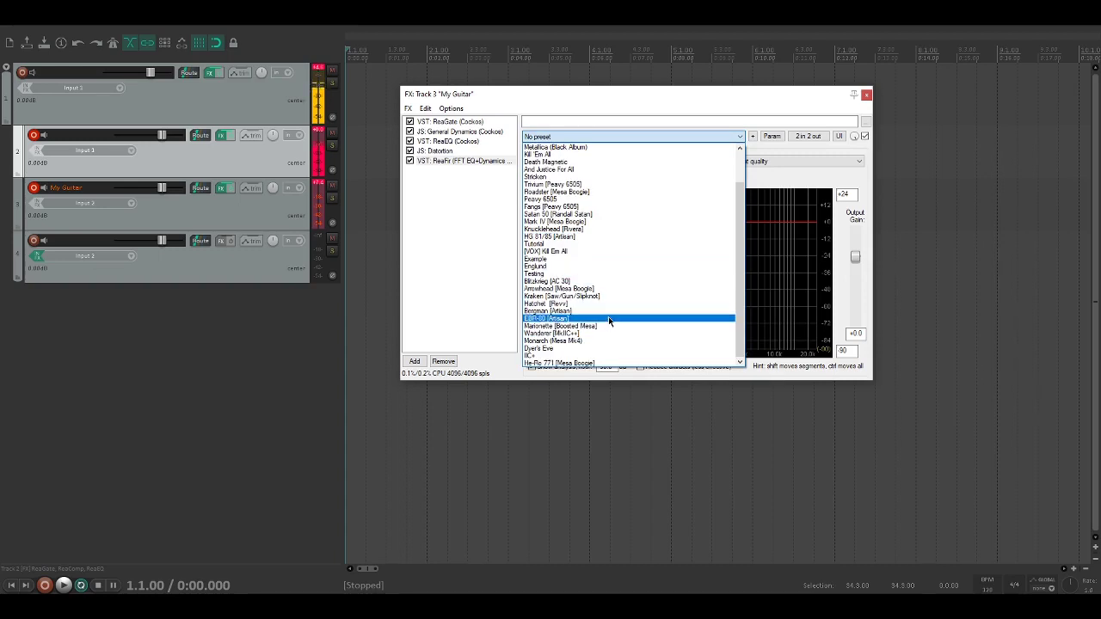
pyautogui.scroll(-2, 606, 207)
pyautogui.scroll(2, 602, 184)
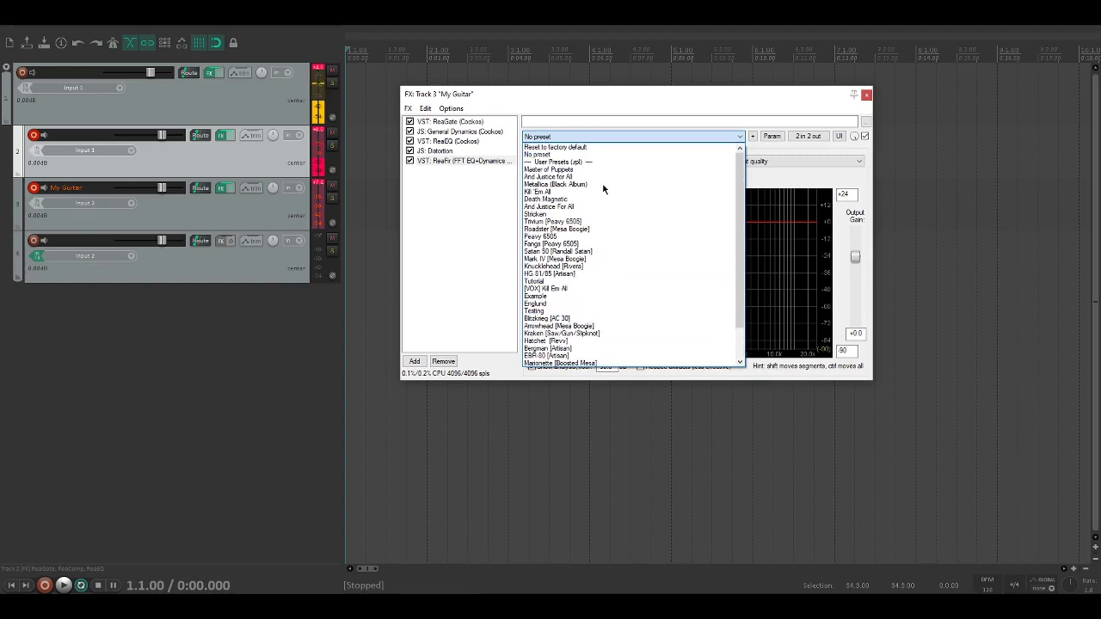
pyautogui.scroll(-1, 617, 315)
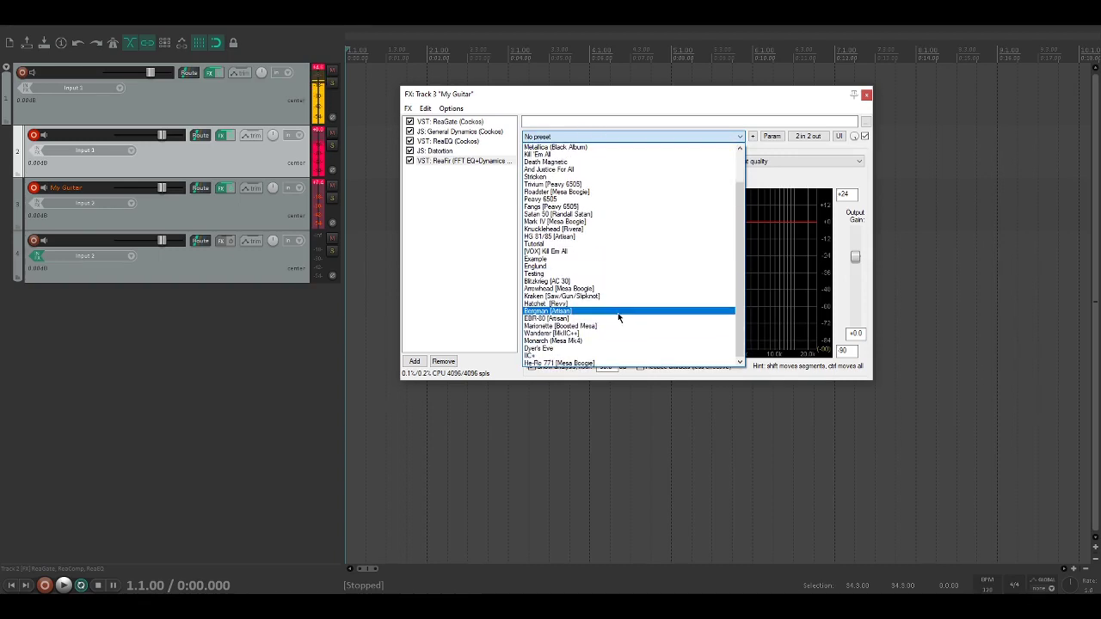
pyautogui.scroll(1, 614, 233)
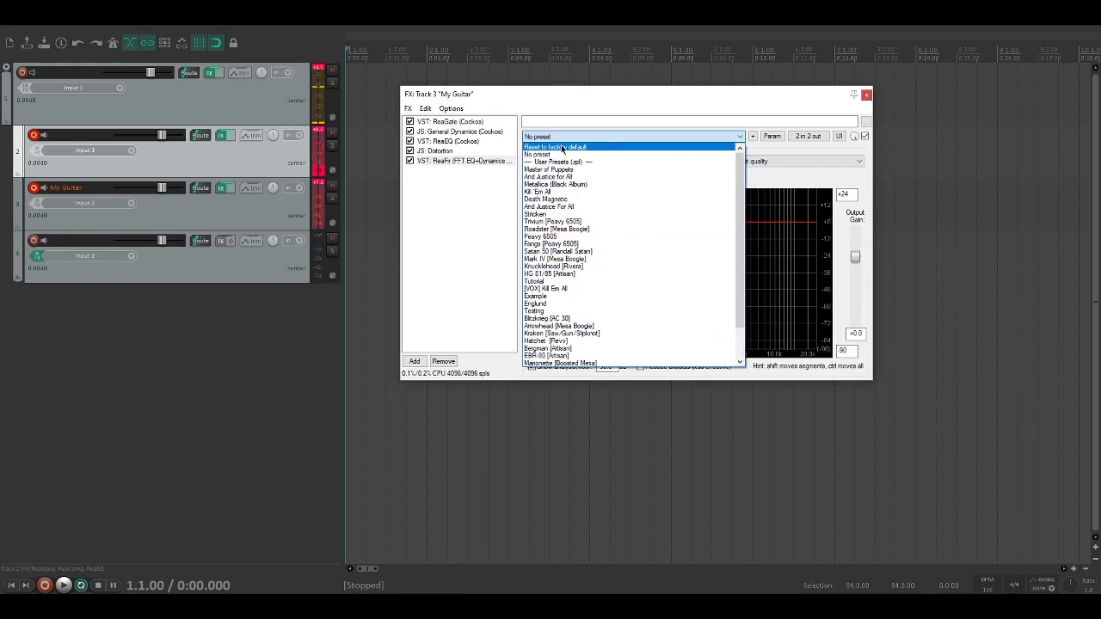
pyautogui.click(563, 148)
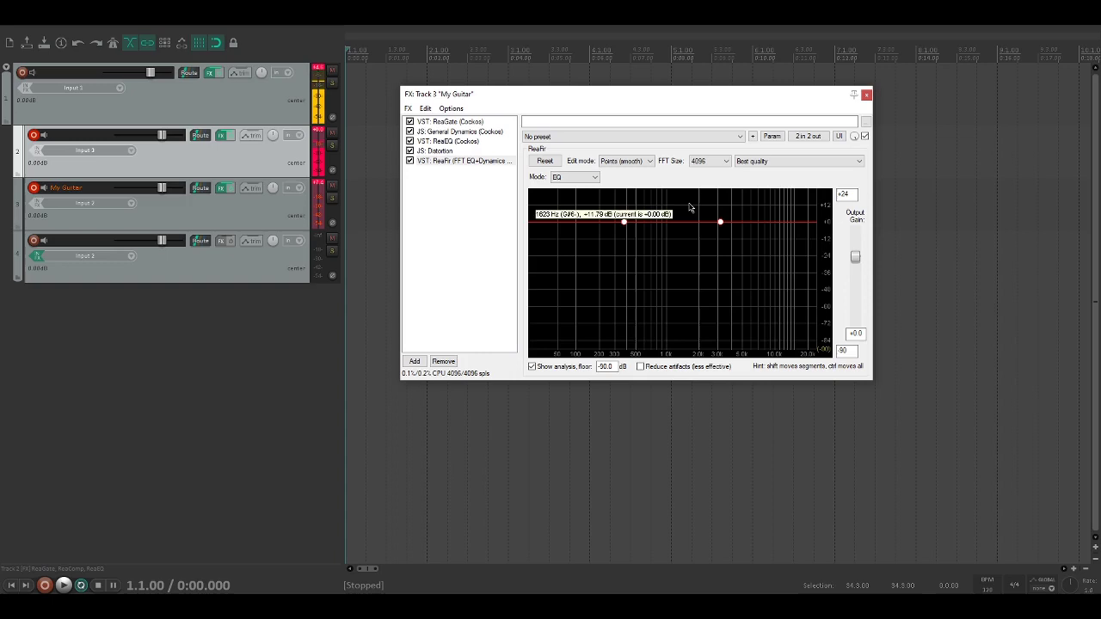
# Reopen ReaFir's preset list to choose a cab
pyautogui.click(693, 163)
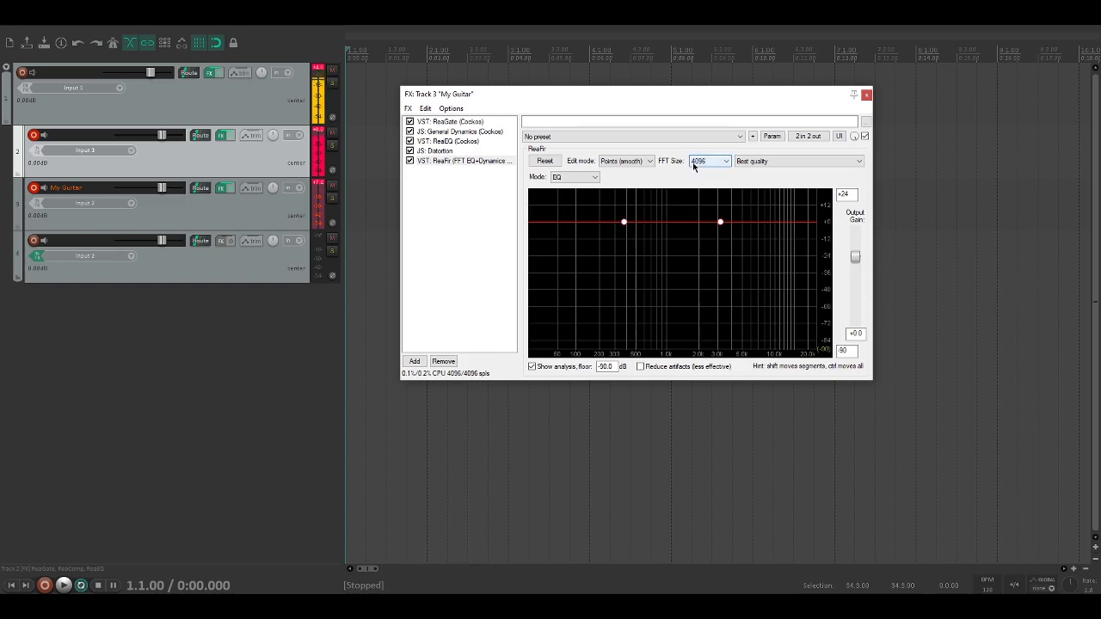
pyautogui.click(608, 141)
pyautogui.scroll(-3, 594, 249)
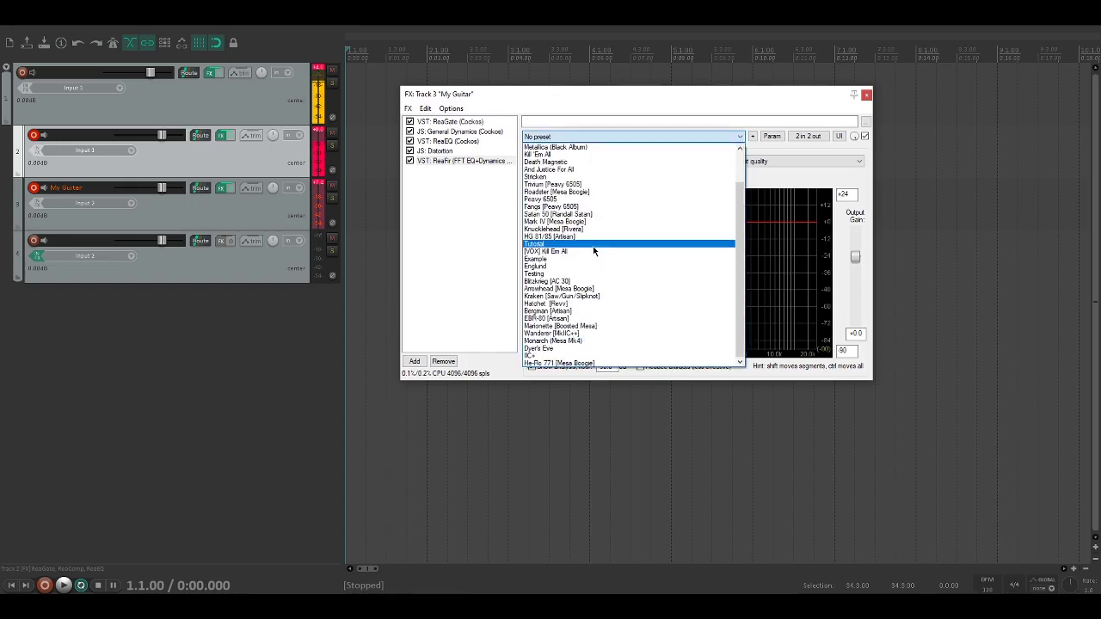
# Load the He-Ro 771 [Mesa Boogie] cab preset in ReaFir and disarm track 2
pyautogui.click(623, 364)
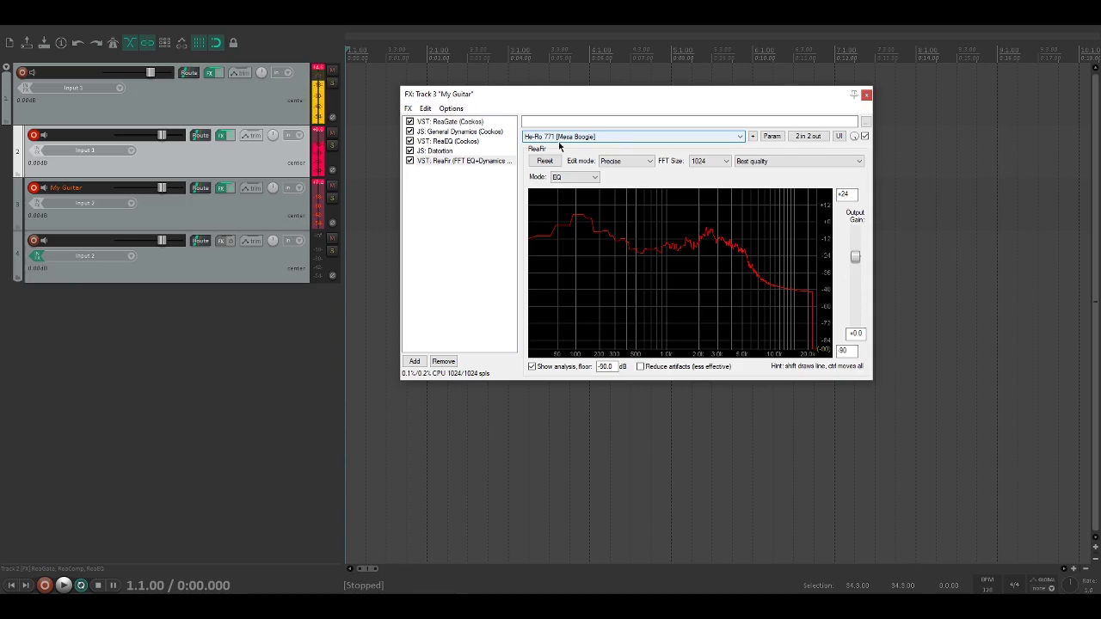
pyautogui.click(32, 135)
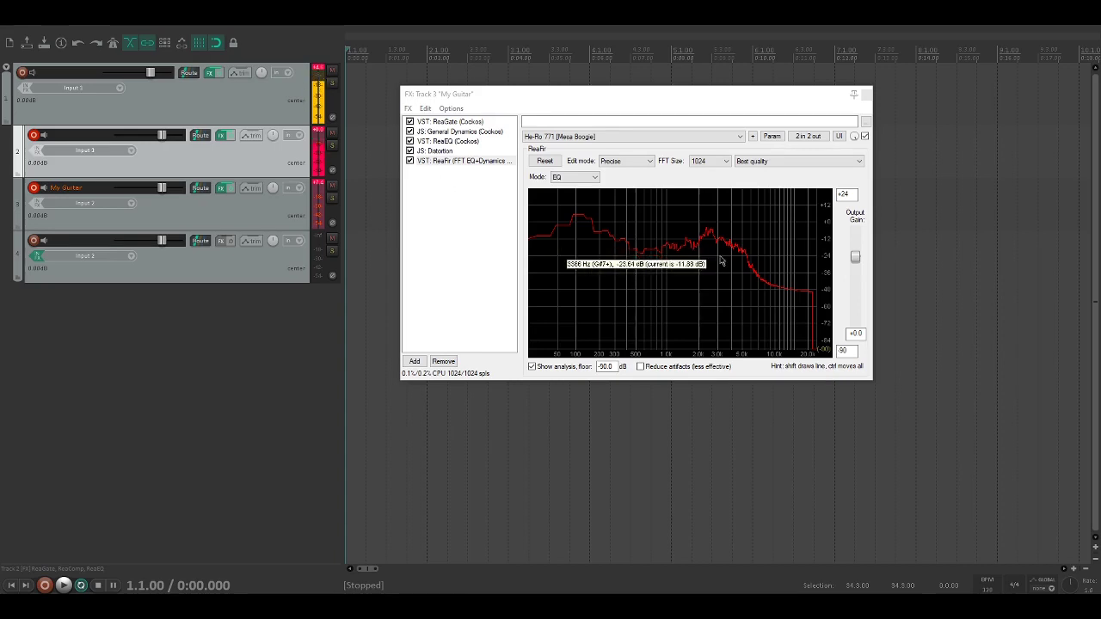
# Add a final ReaEQ, then cut lows near 59 Hz and highs above about 15 kHz
pyautogui.doubleClick(432, 198)
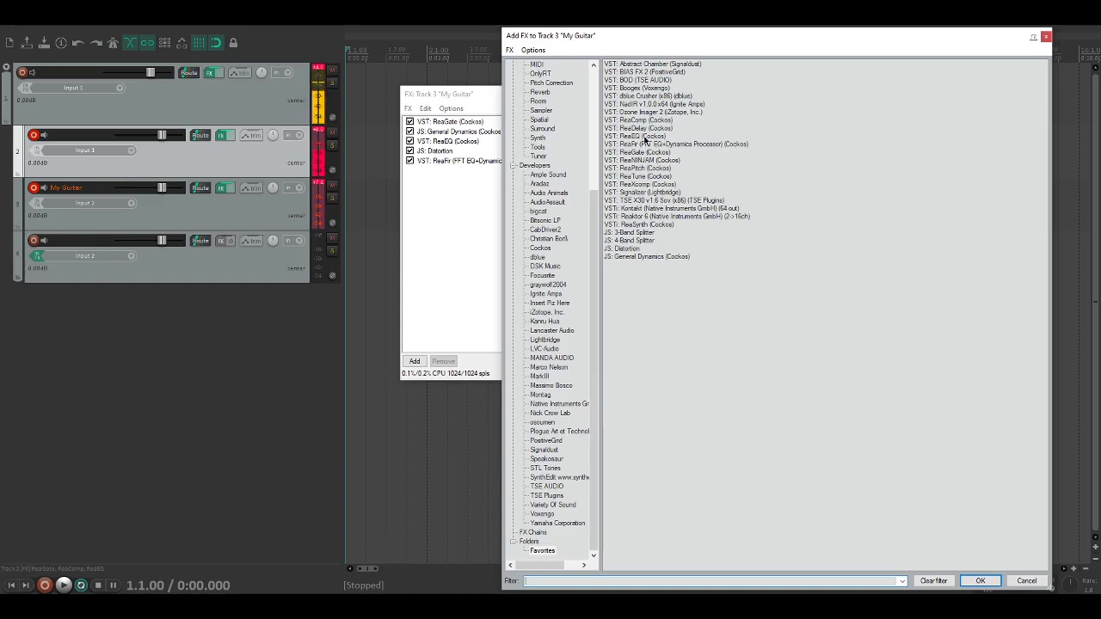
pyautogui.doubleClick(645, 140)
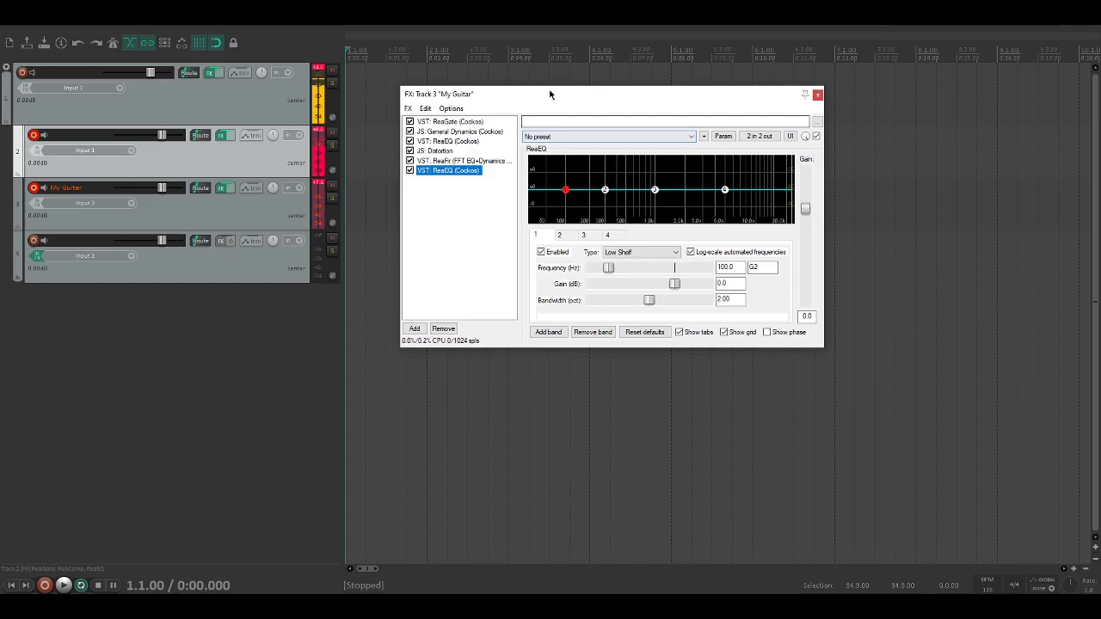
pyautogui.moveTo(540, 93); pyautogui.dragTo(383, 31)
pyautogui.doubleClick(383, 32)
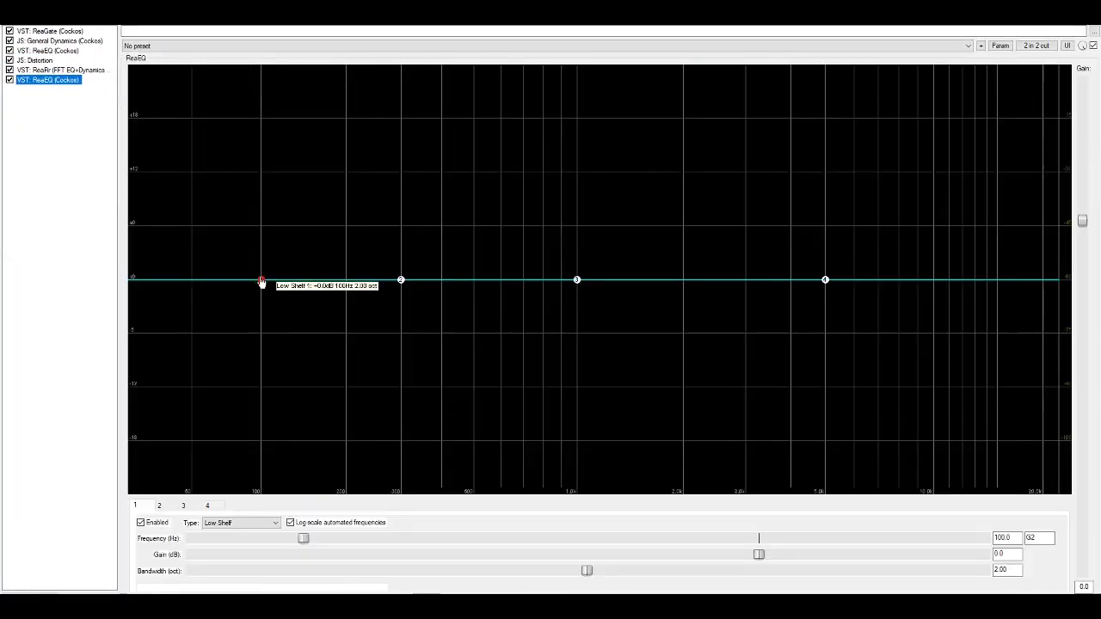
pyautogui.moveTo(260, 280); pyautogui.dragTo(189, 545)
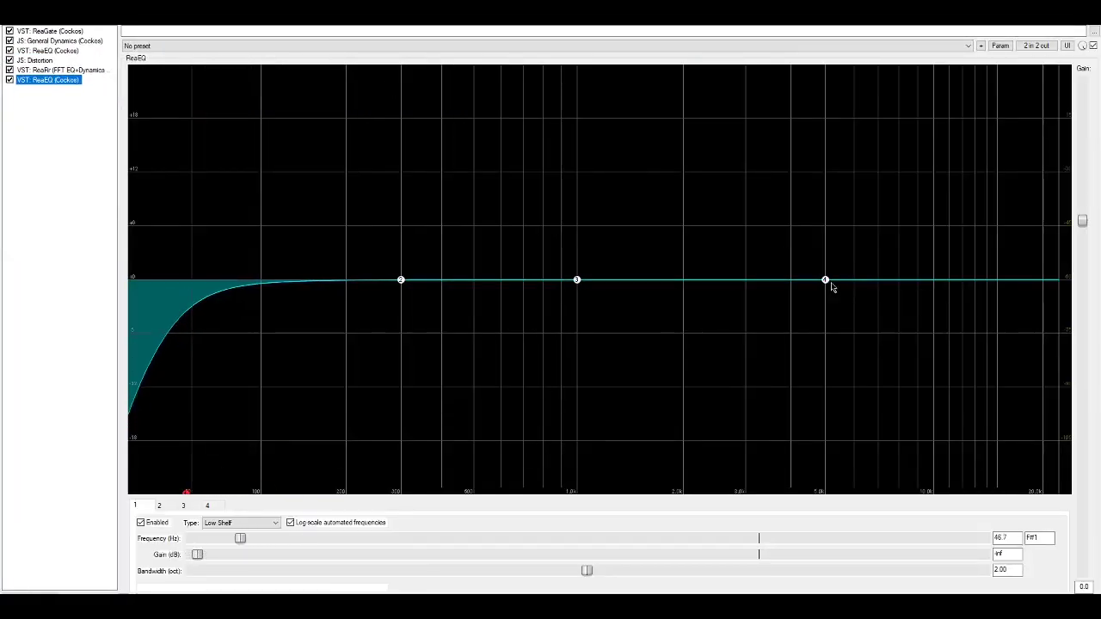
pyautogui.moveTo(825, 281); pyautogui.dragTo(1002, 533)
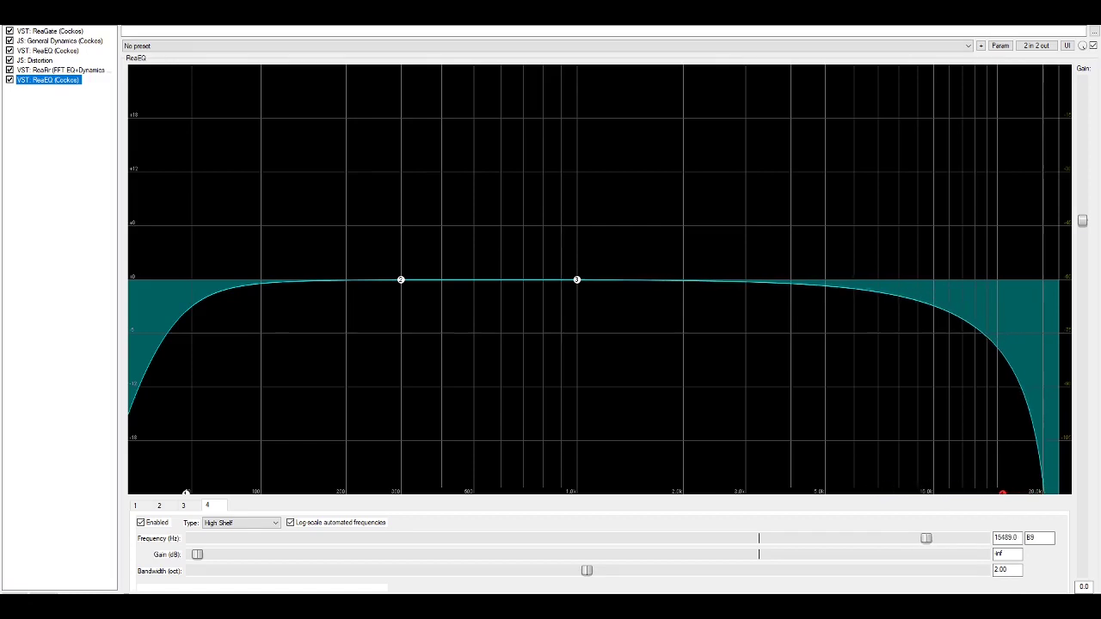
# Add an upper-mid boost band, boost band 2 +6.1 dB at 98.2 Hz, dip band 3 -3.2 dB at 325.9 Hz
pyautogui.doubleClick(772, 230)
pyautogui.moveTo(768, 222); pyautogui.dragTo(791, 211)
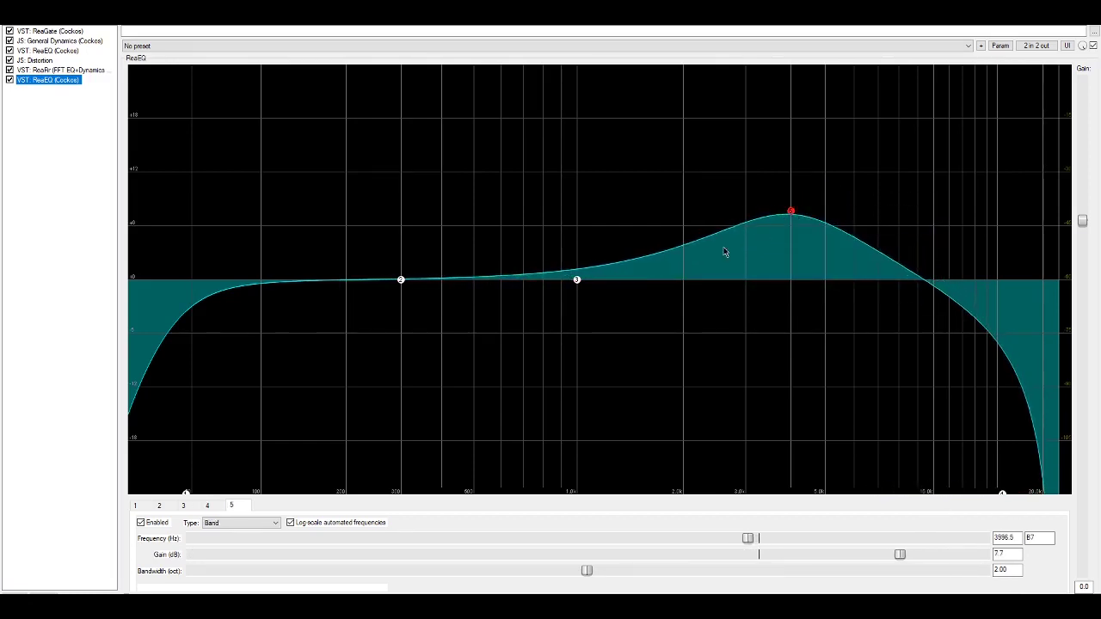
pyautogui.moveTo(400, 280); pyautogui.dragTo(260, 231)
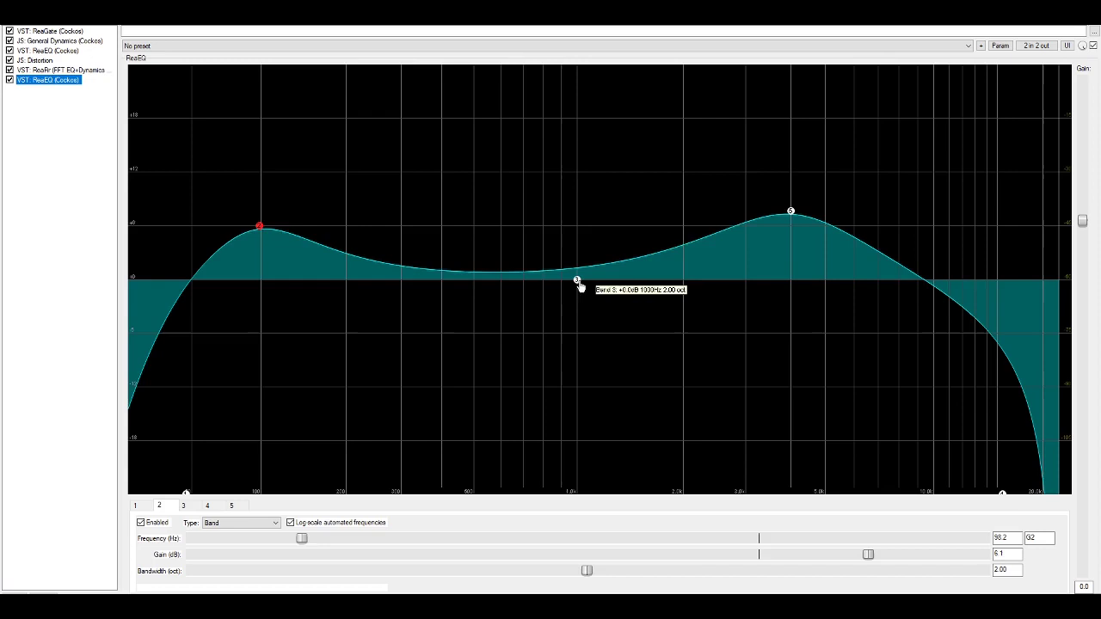
pyautogui.moveTo(579, 283); pyautogui.dragTo(413, 311)
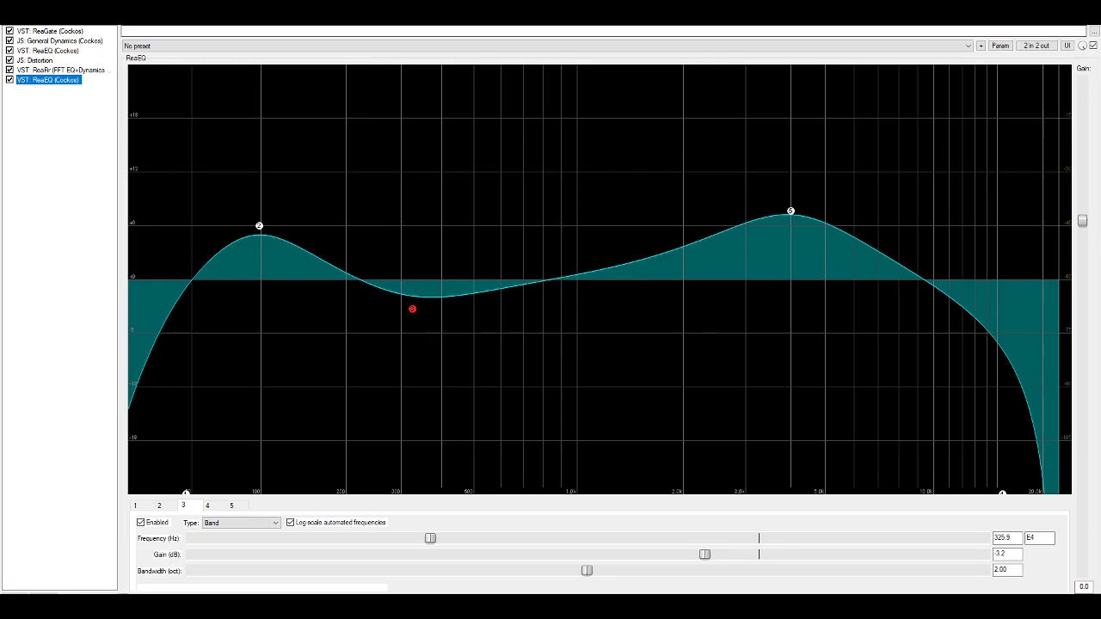
pyautogui.moveTo(422, 12); pyautogui.dragTo(580, 83)
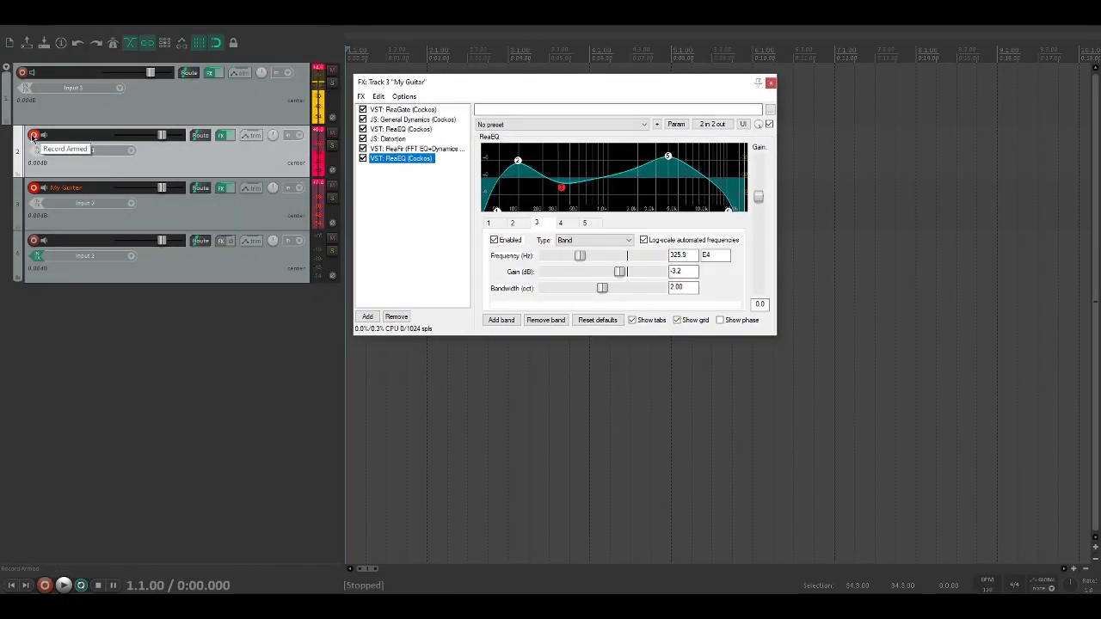
# Add a sixth ReaEQ band boosting about +2.2 dB near 1053 Hz, with live input feeding the spectrum
pyautogui.click(54, 112)
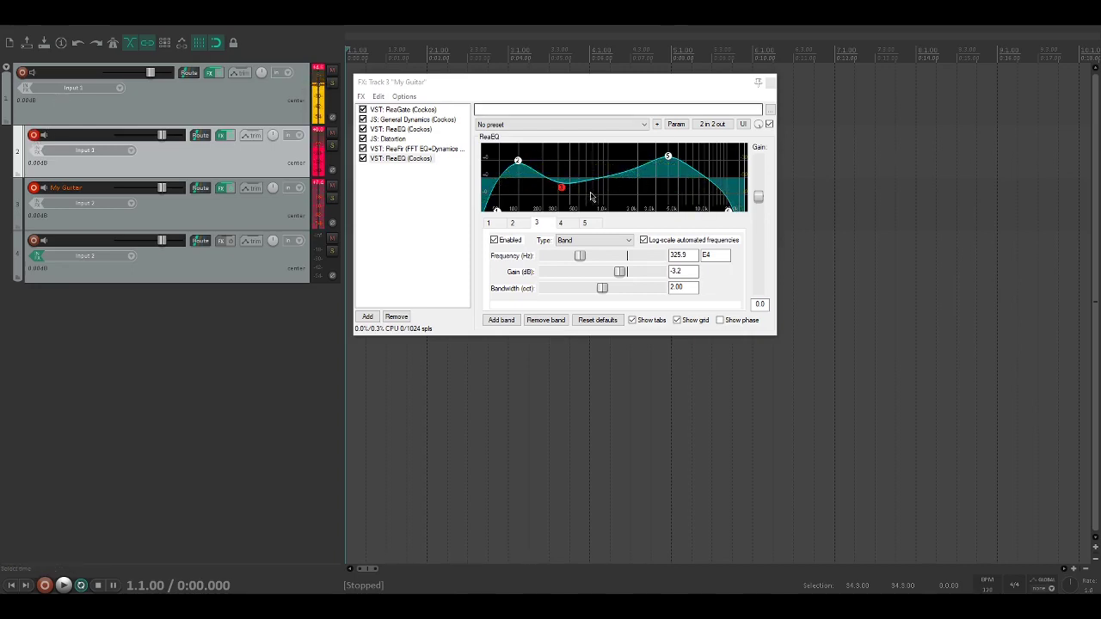
pyautogui.click(607, 168)
pyautogui.doubleClick(607, 168)
pyautogui.moveTo(609, 170); pyautogui.dragTo(613, 176)
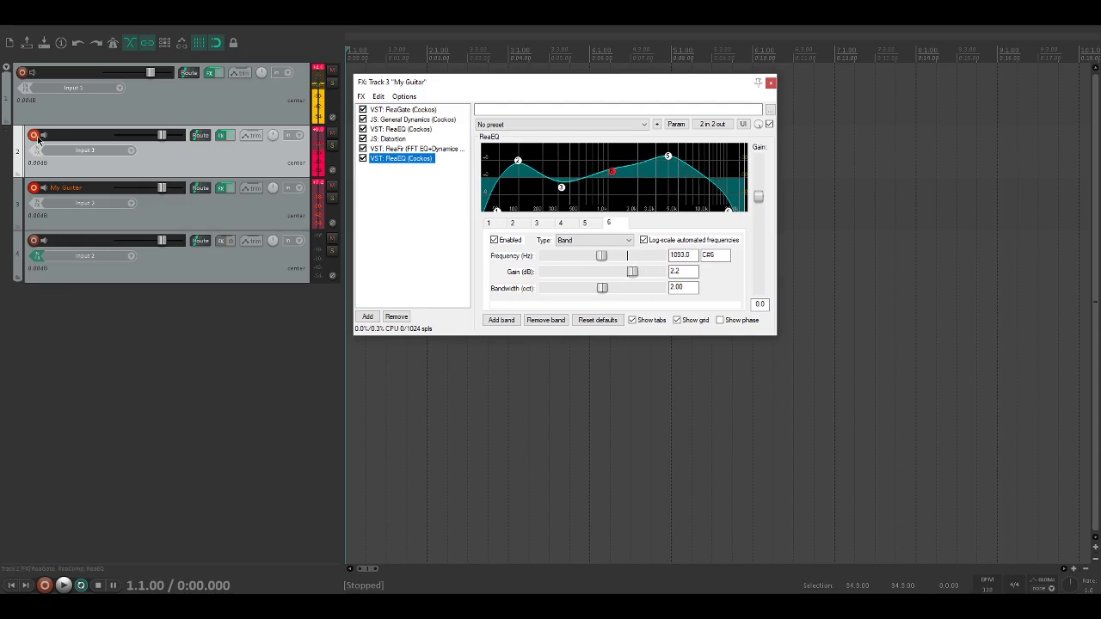
pyautogui.click(60, 110)
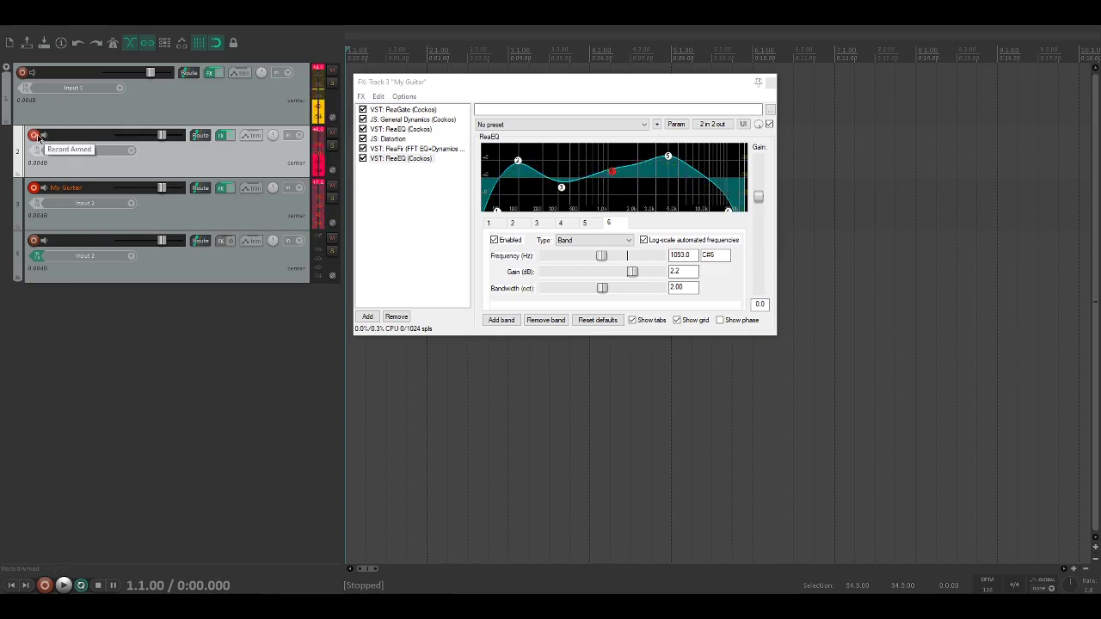
pyautogui.moveTo(460, 82); pyautogui.dragTo(361, 26)
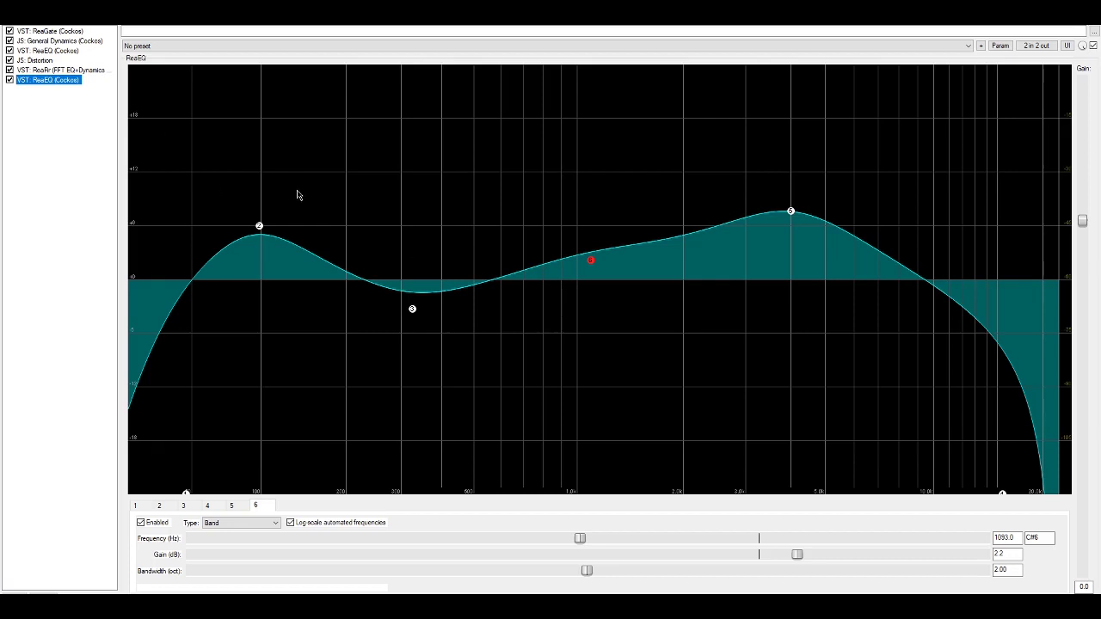
pyautogui.click(85, 71)
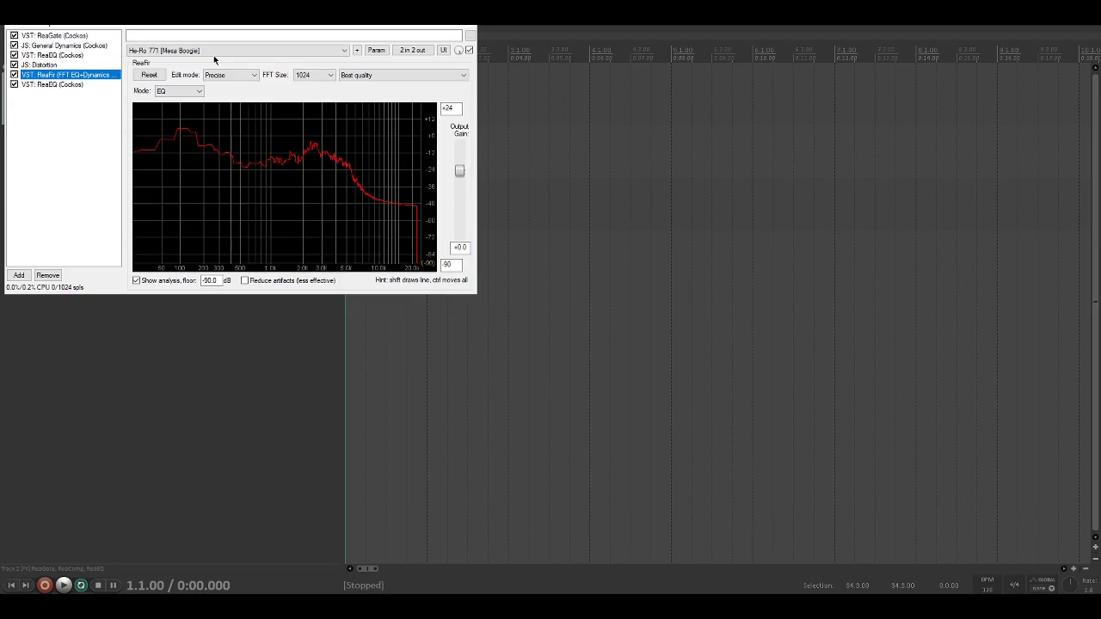
pyautogui.click(79, 84)
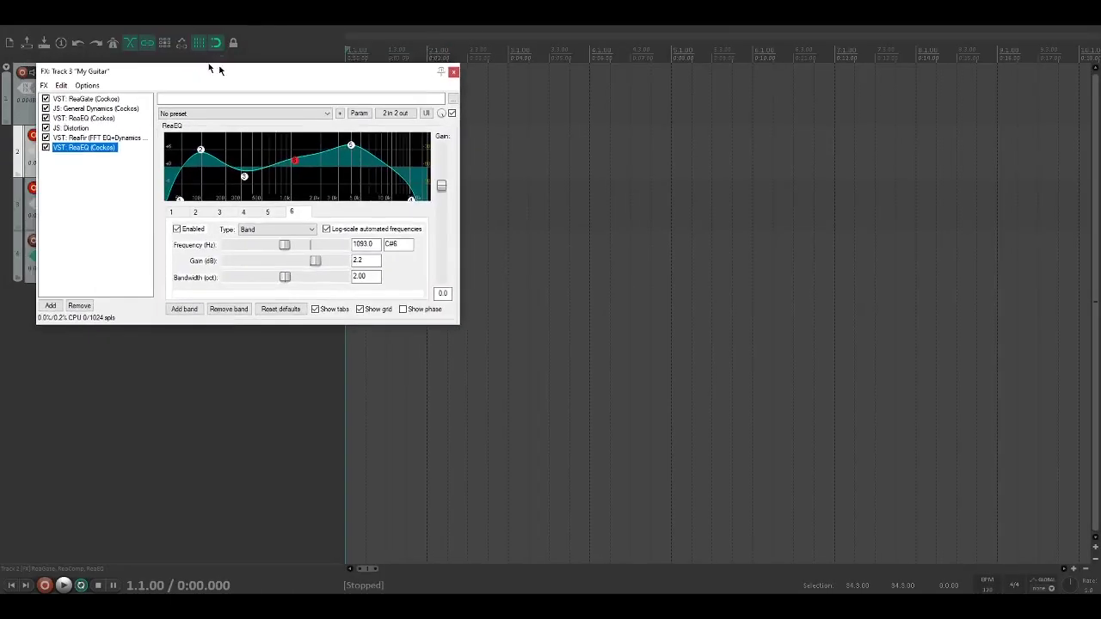
pyautogui.moveTo(216, 67); pyautogui.dragTo(550, 128)
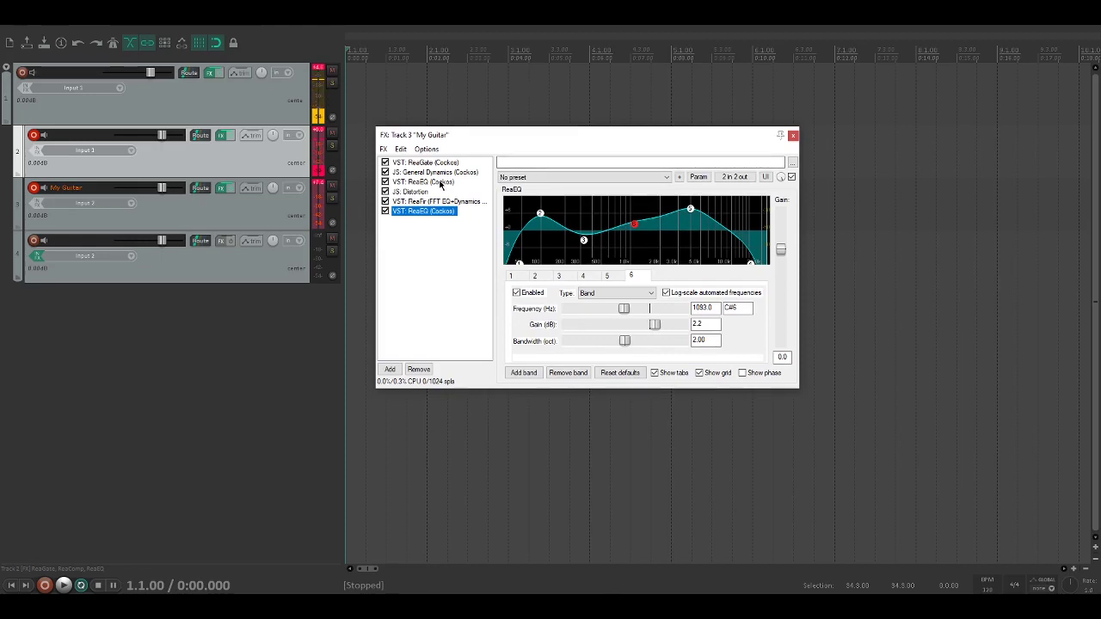